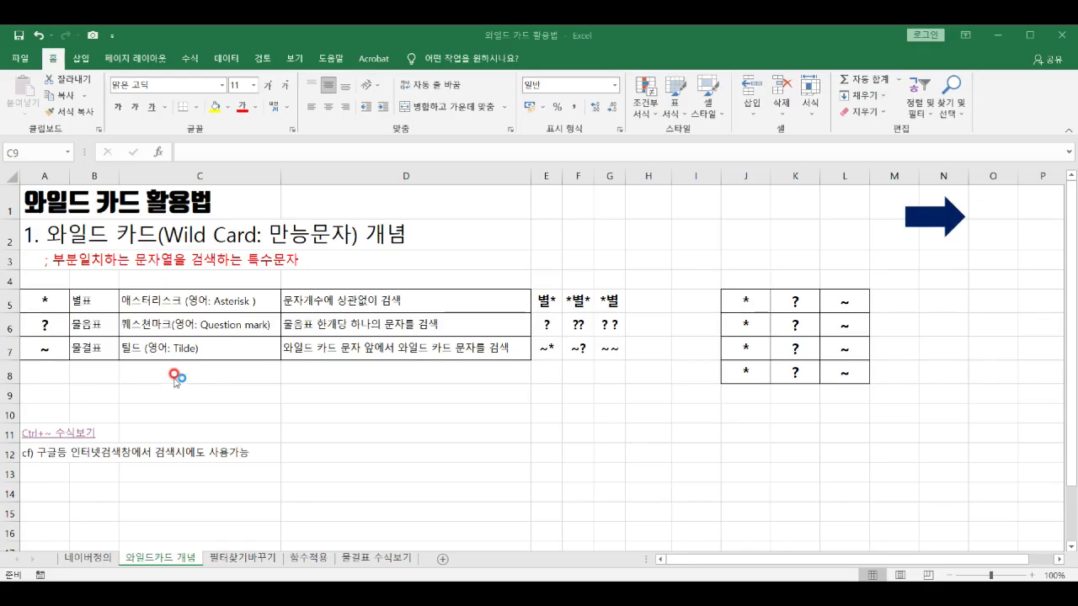
View the wild card definition on the 네이버정의 sheet and return to the definition line on the 와일드카드 개념 sheet.
click(160, 386)
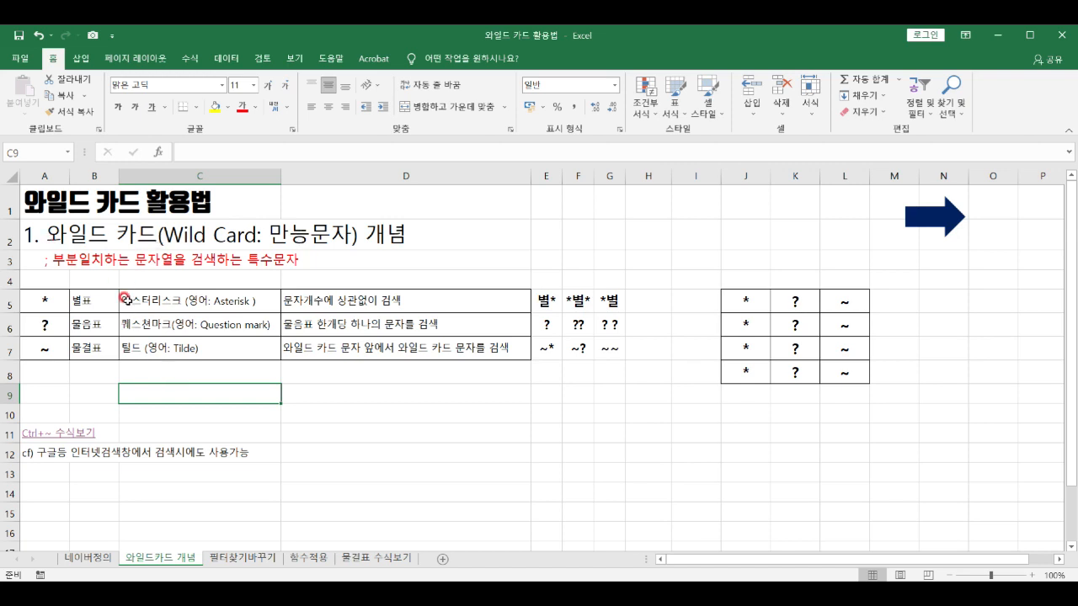
click(99, 561)
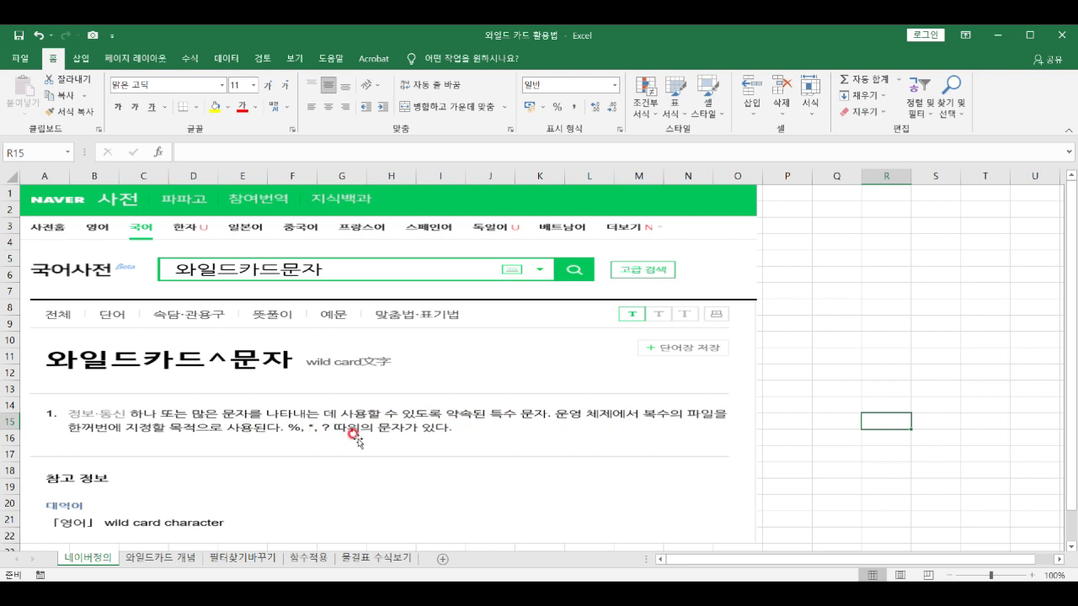
click(161, 558)
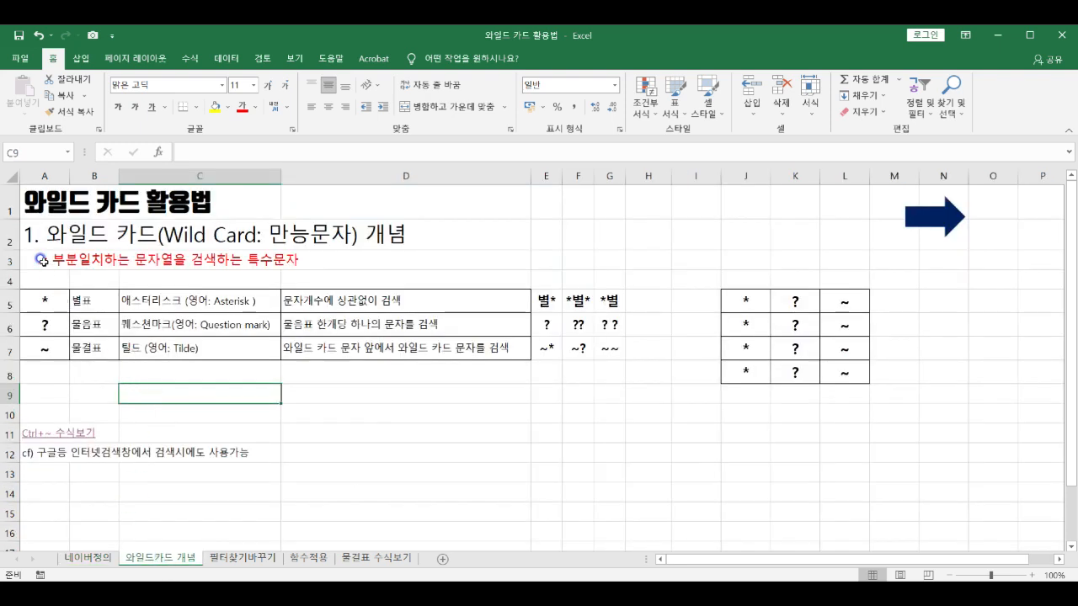
click(41, 260)
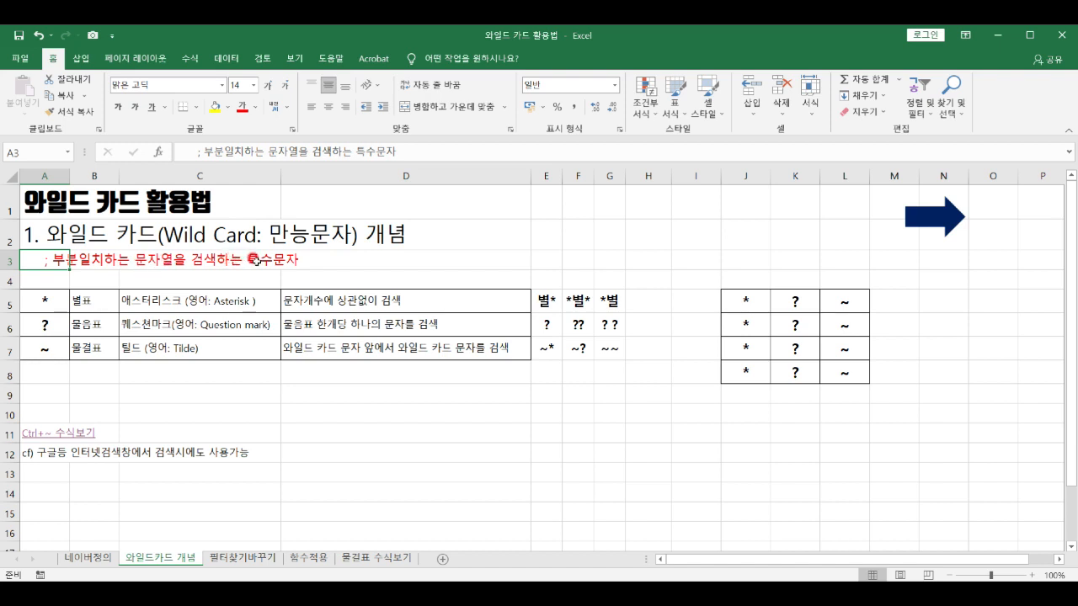
Examine the *, ? and ~ rows of the wild card table, including their names, descriptions and example patterns.
drag(52, 301, 46, 348)
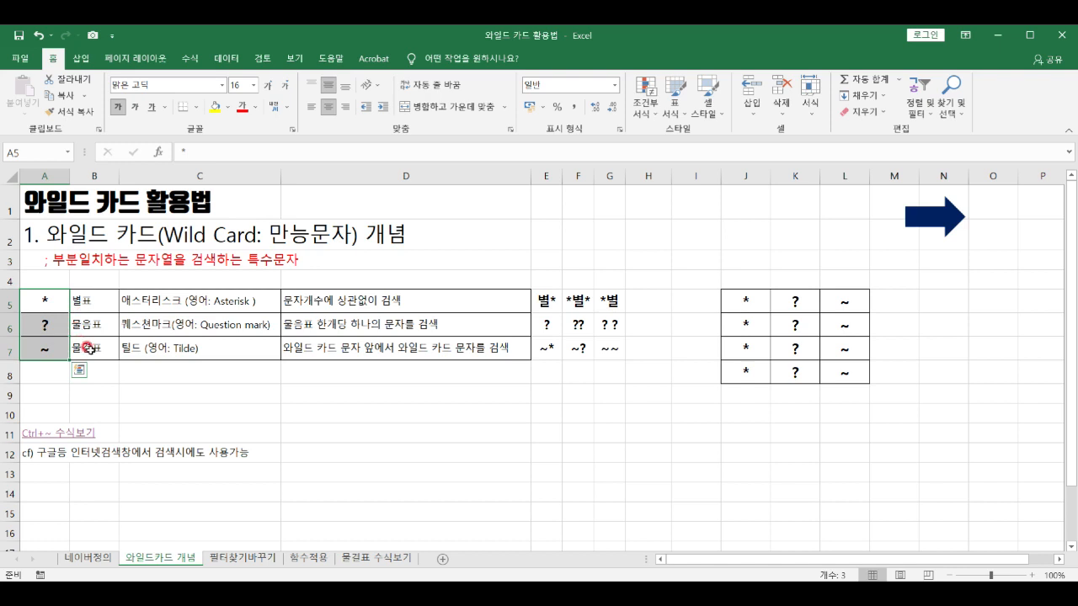
click(136, 299)
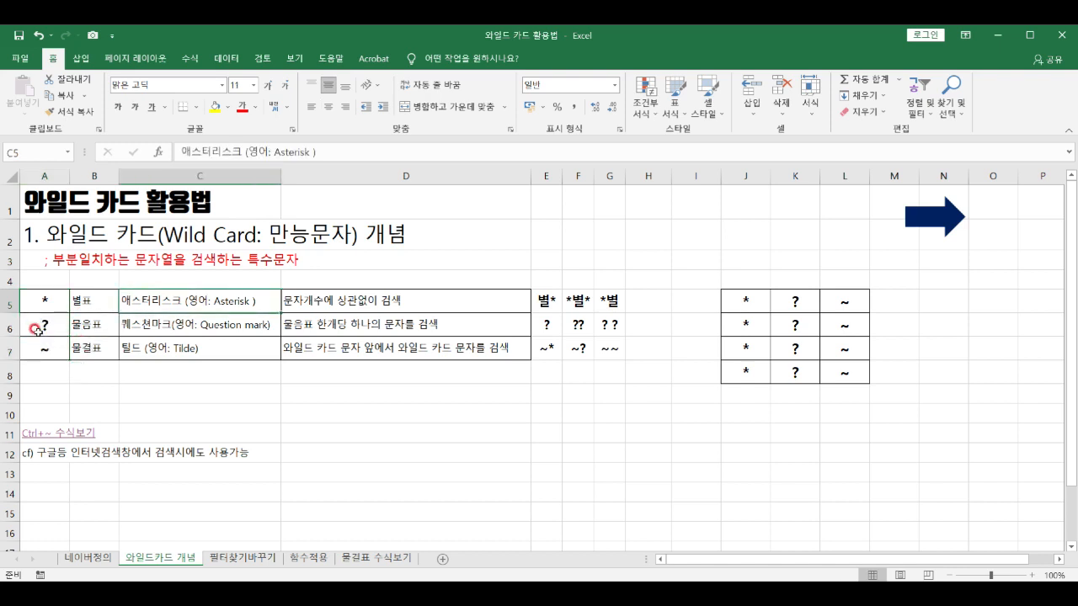
drag(44, 301, 414, 298)
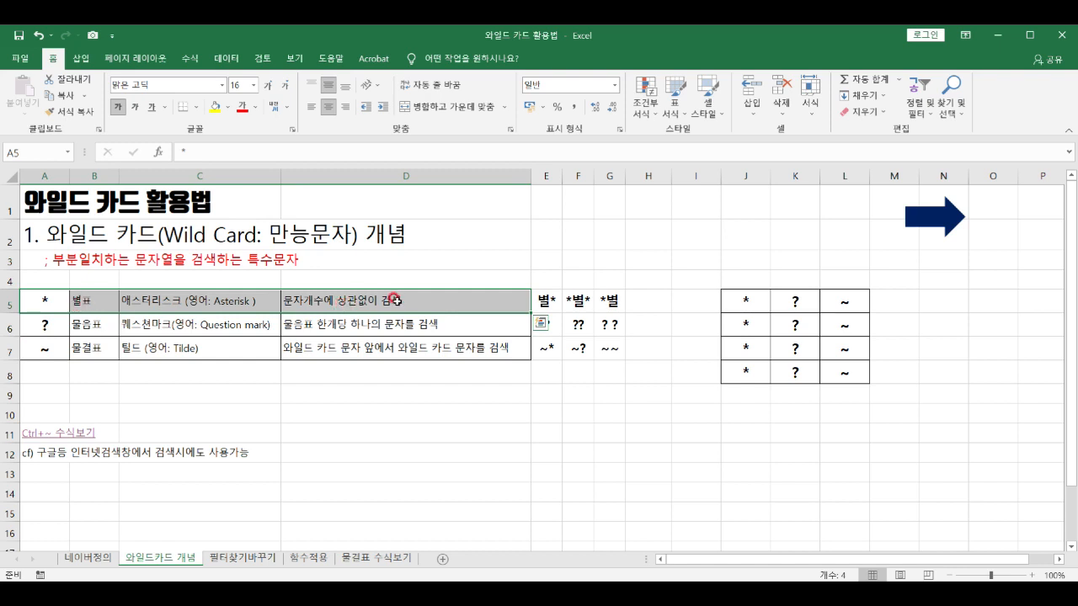
click(547, 302)
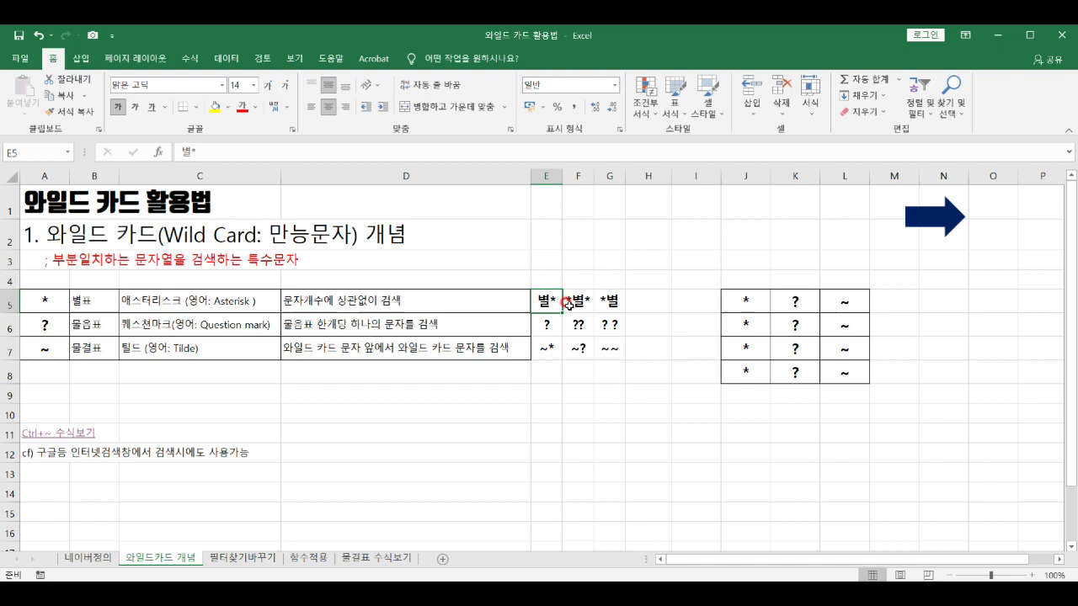
click(564, 301)
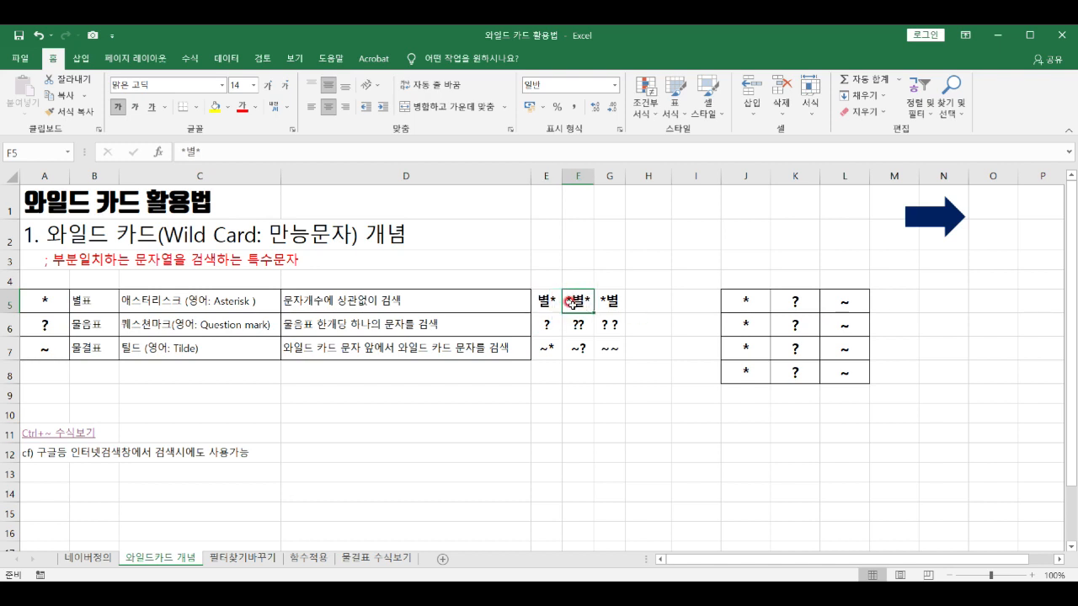
click(605, 295)
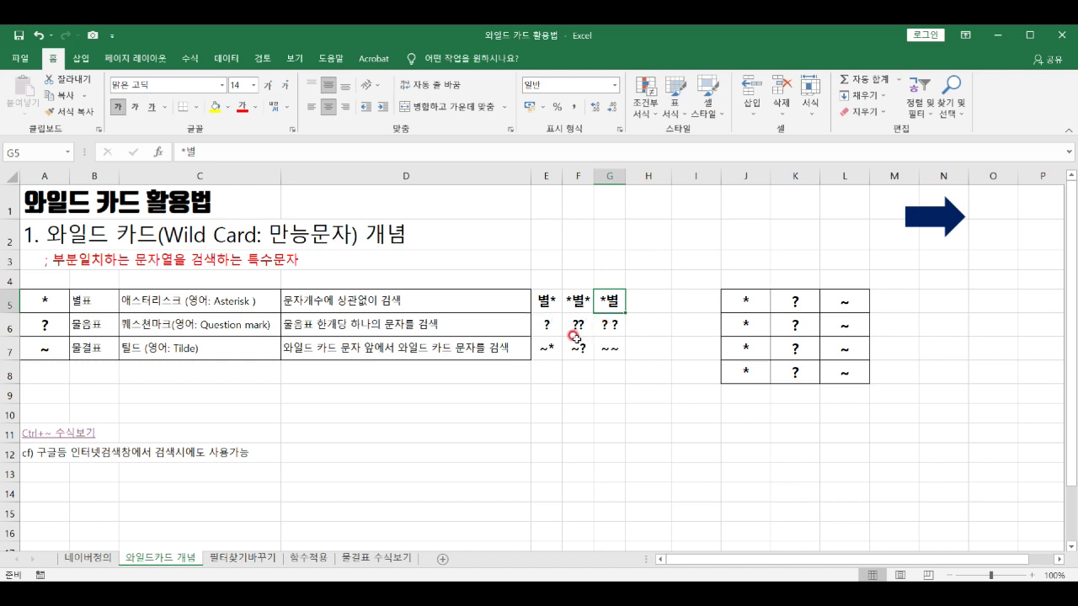
click(604, 324)
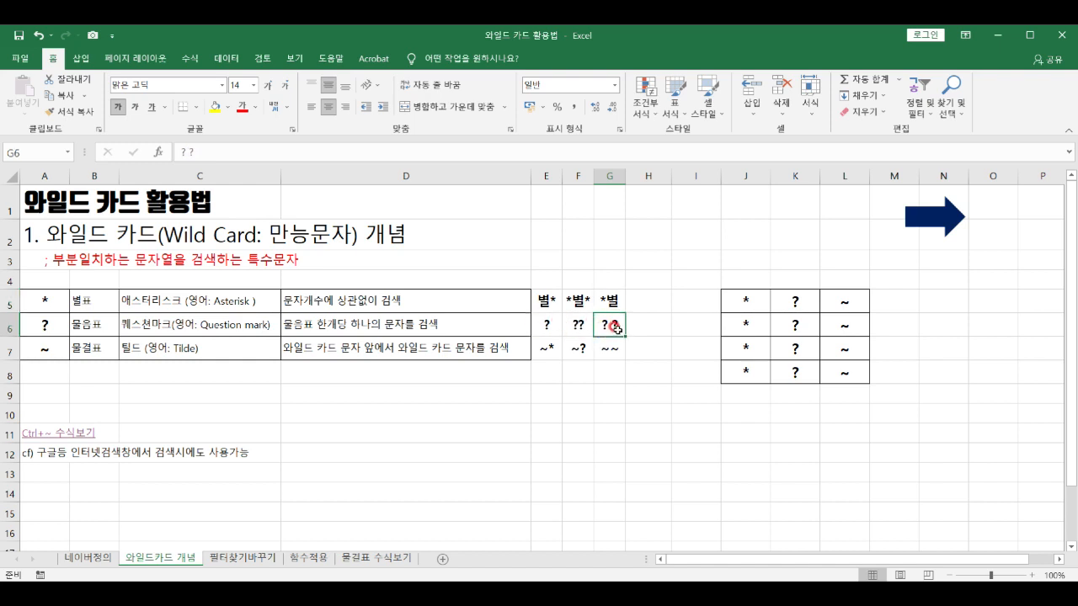
click(38, 348)
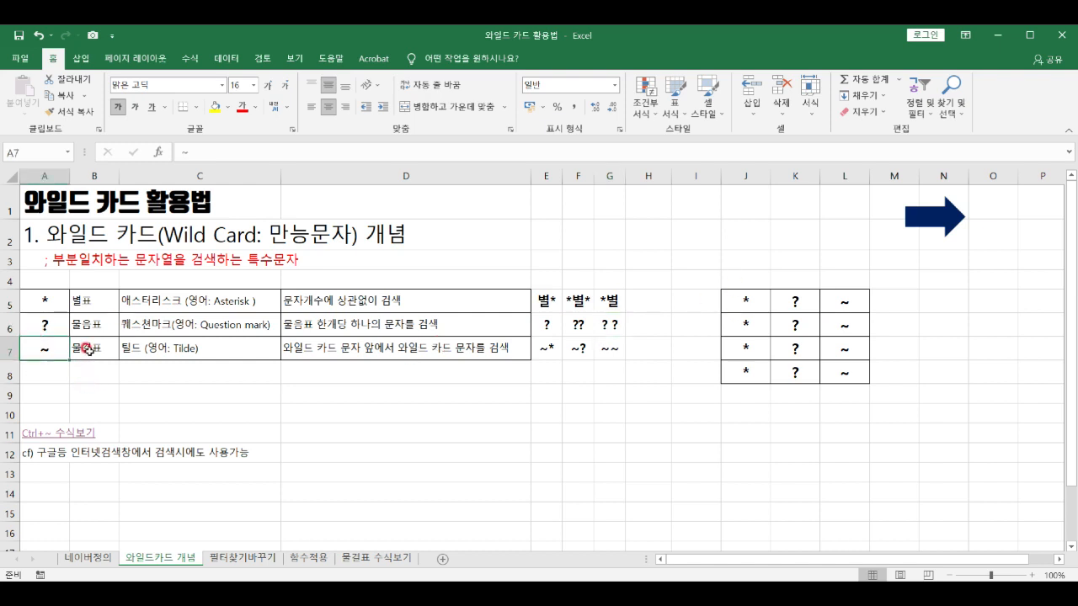
click(87, 348)
click(260, 349)
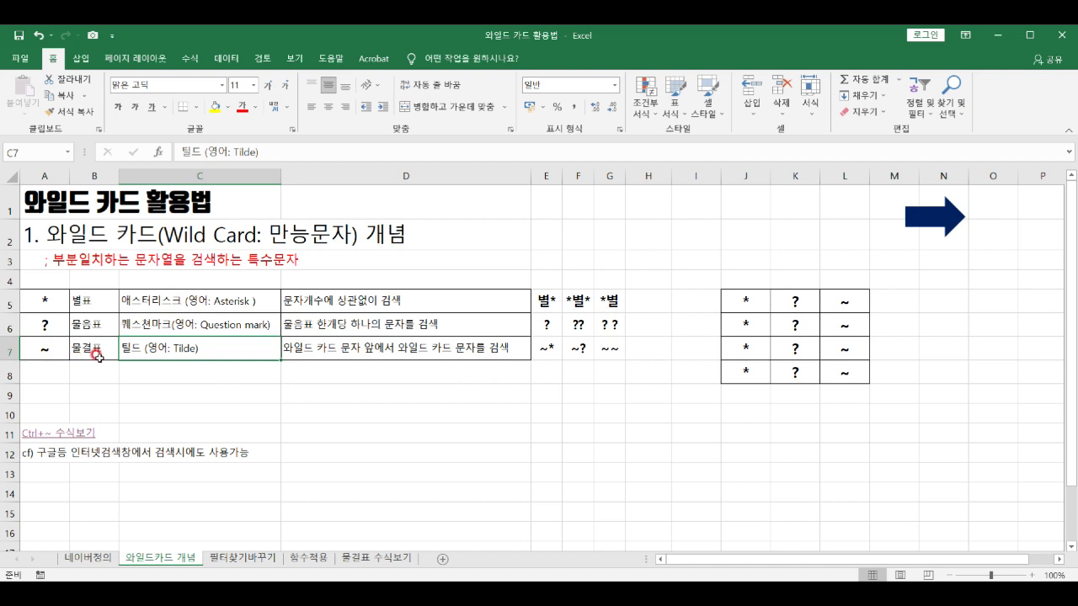
Follow the Ctrl+~ 수식보기 link, show the score table's formulas, restore the values and return to the 와일드카드 개념 sheet.
click(46, 433)
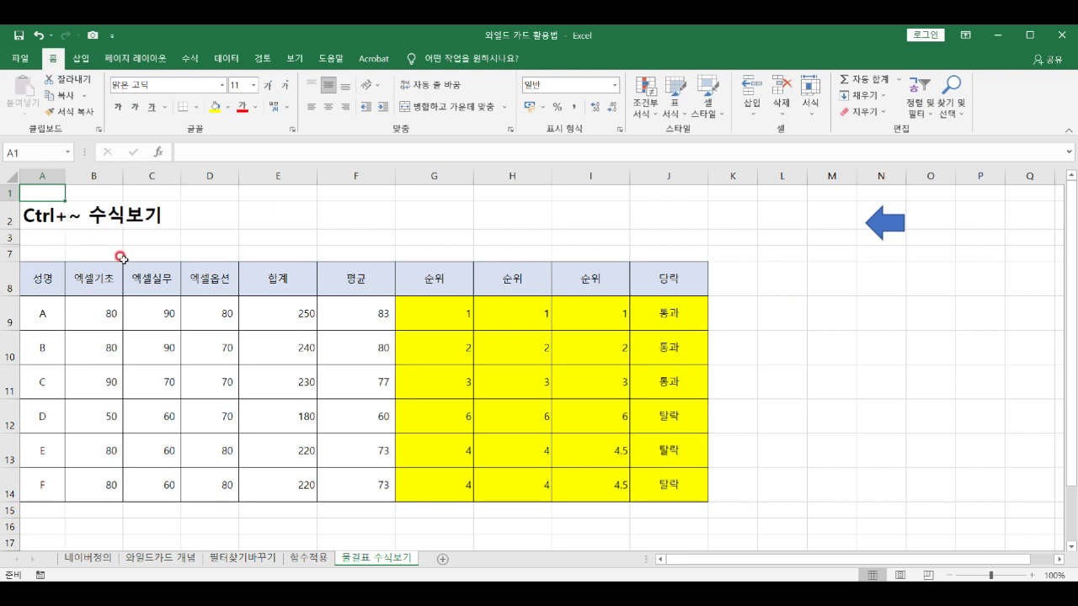
click(120, 316)
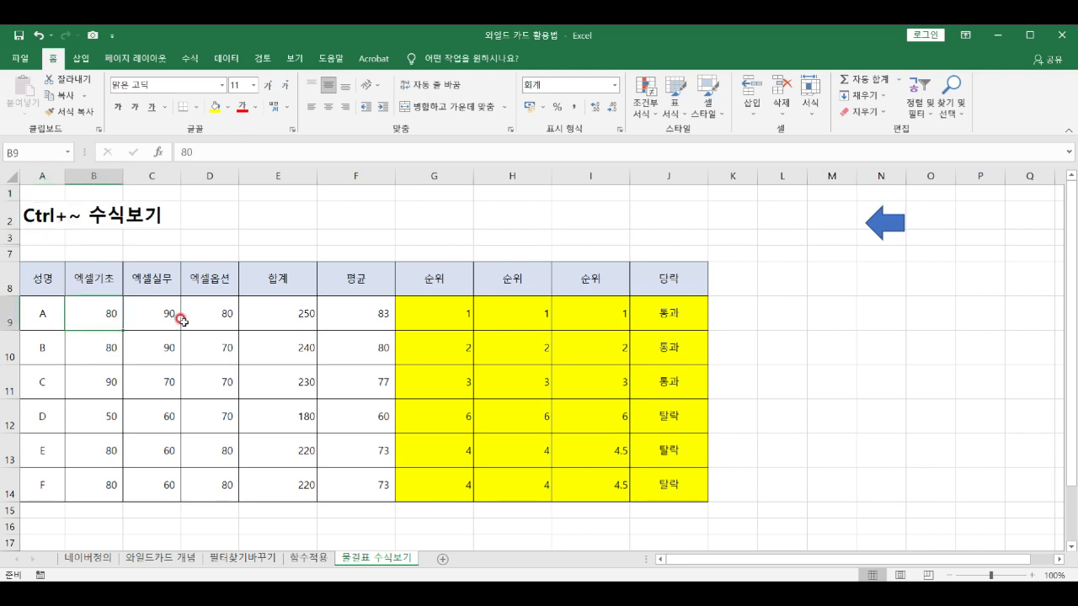
key(ctrl+grave)
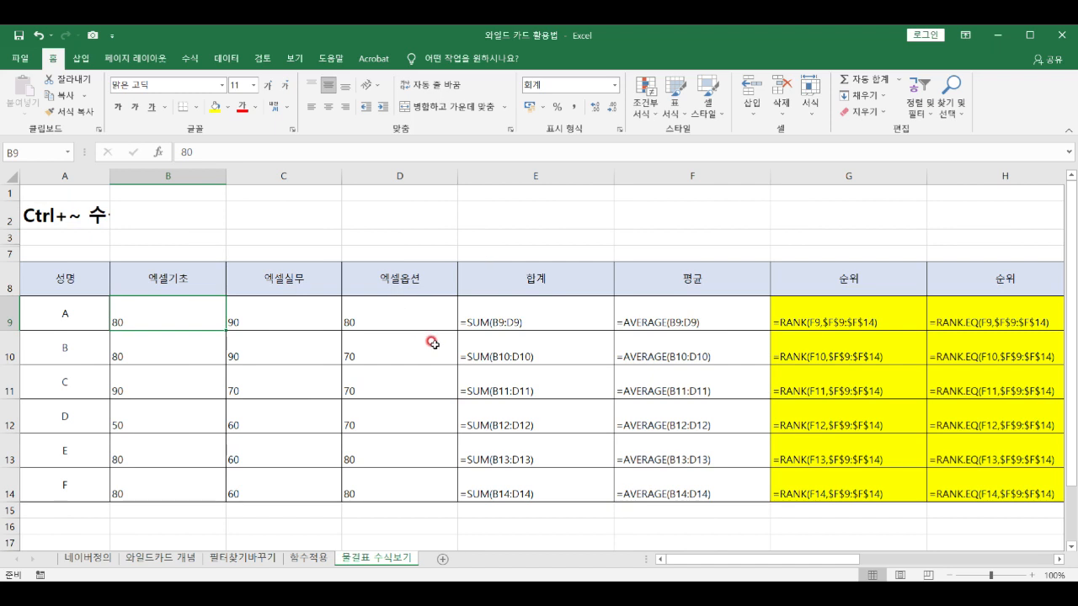
key(ctrl+grave)
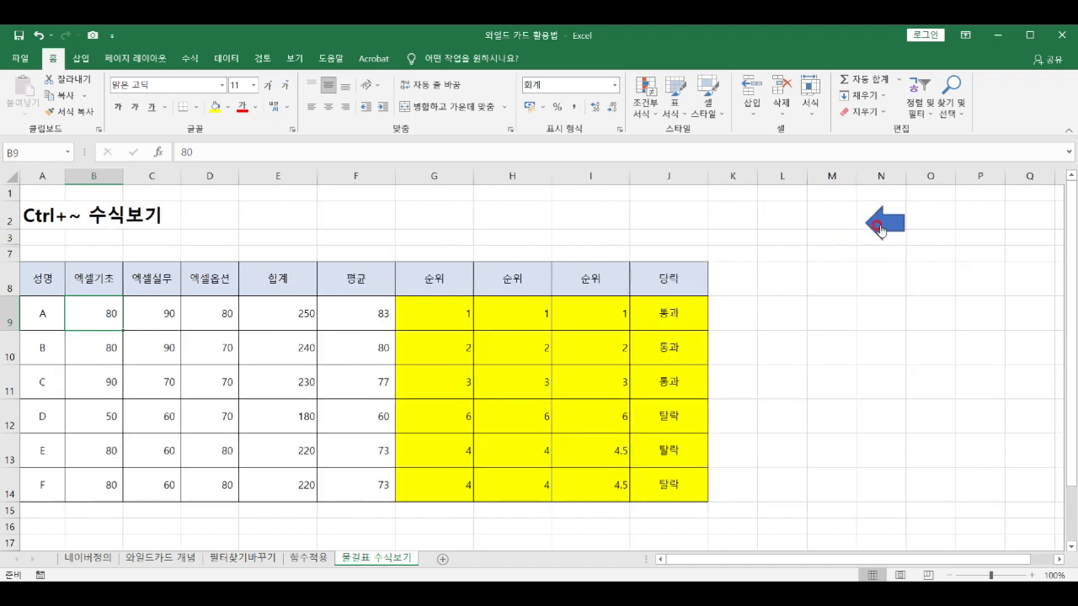
click(880, 223)
click(134, 318)
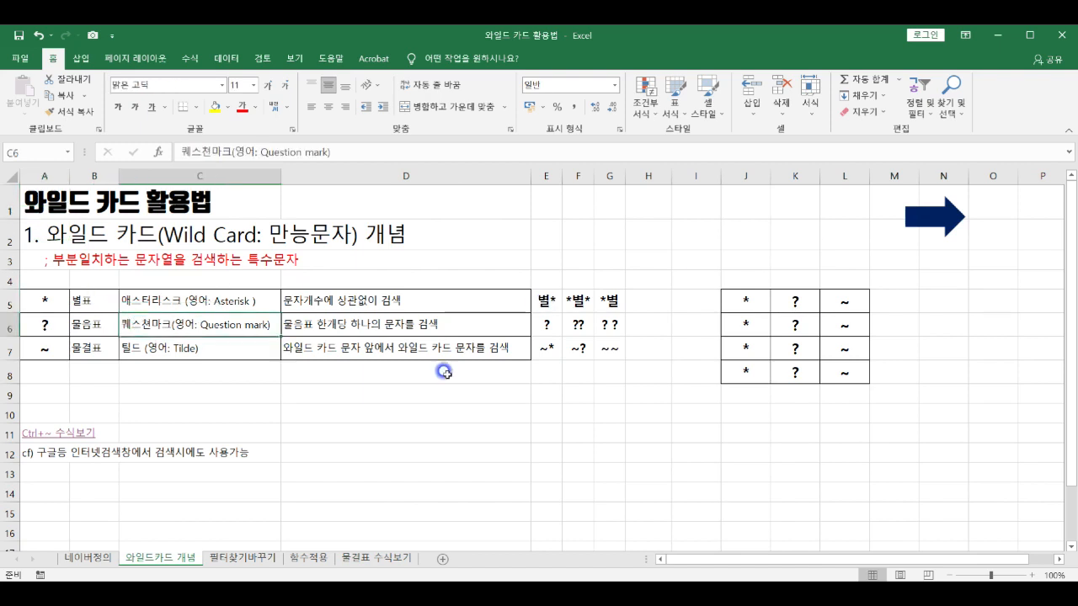
click(389, 352)
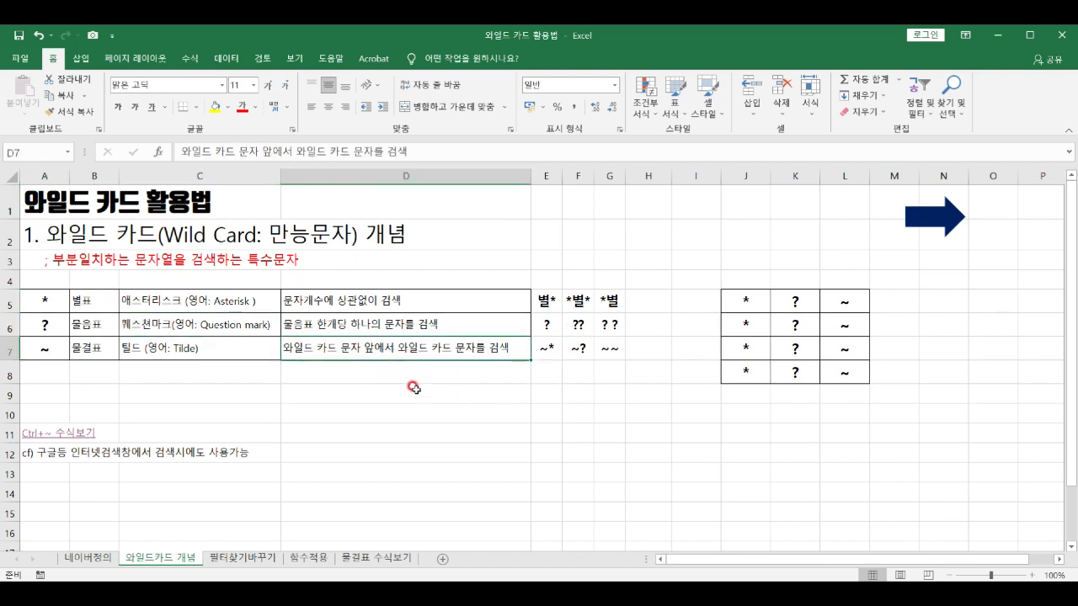
Find all matches for * within J5:L8, enlarge the results list and inspect some of the found cells.
drag(731, 295, 837, 371)
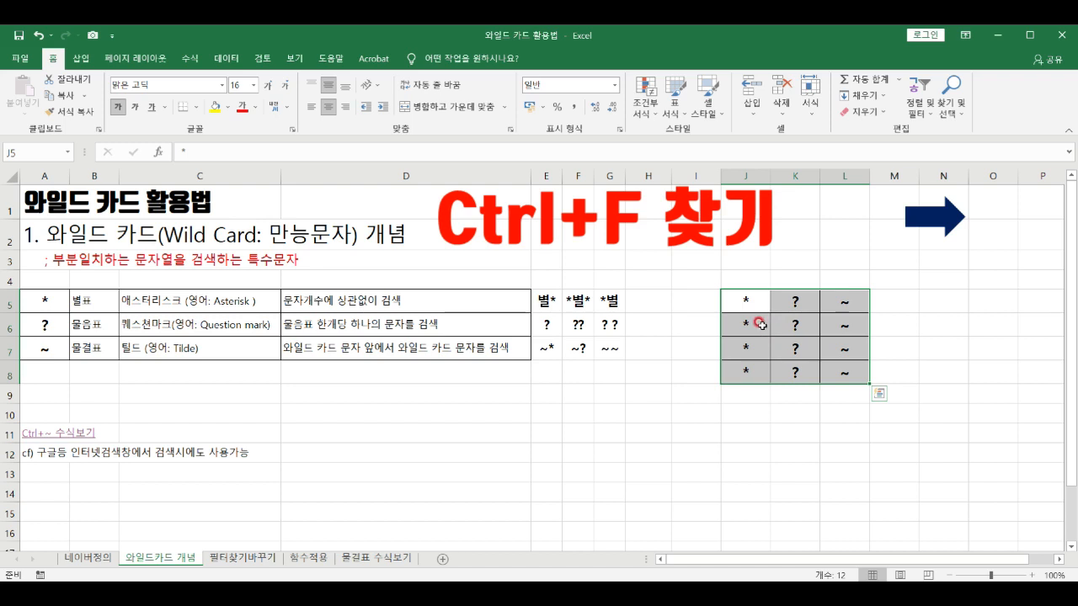
key(ctrl+f)
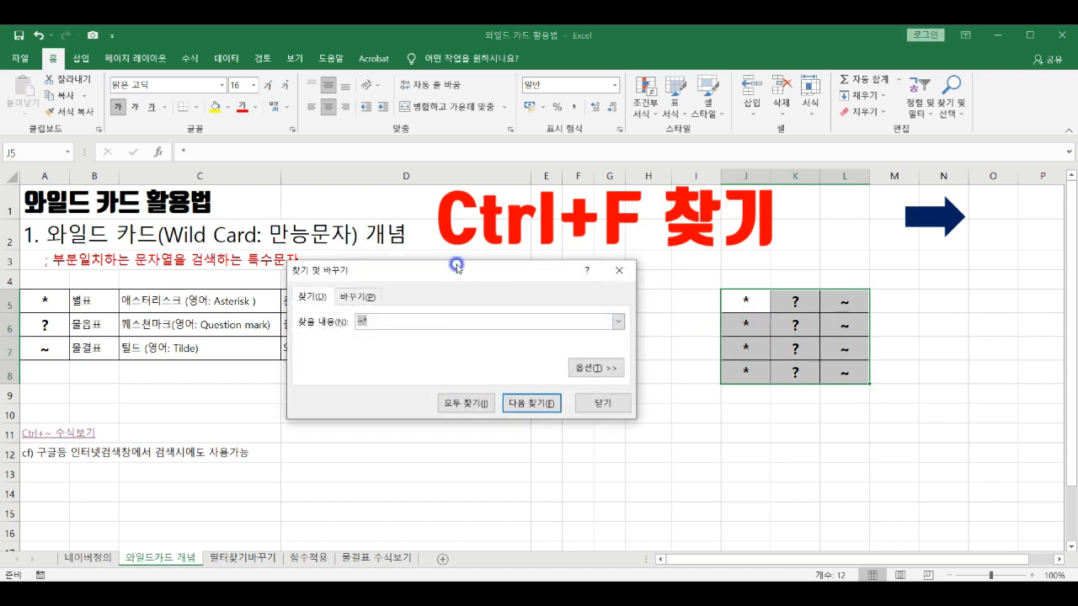
drag(455, 266, 459, 265)
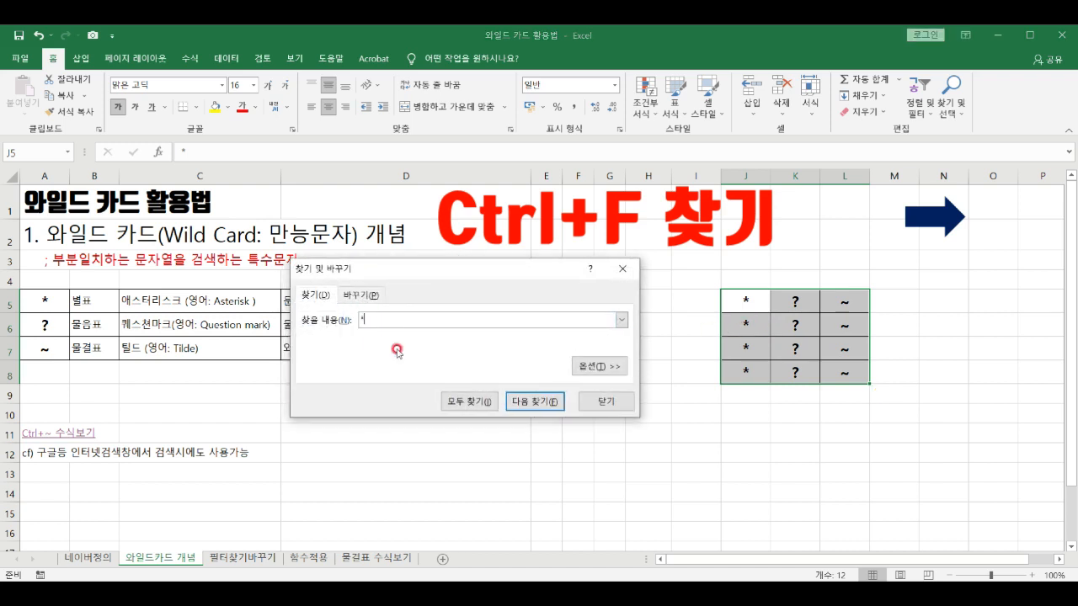
click(470, 402)
drag(511, 269, 510, 187)
drag(628, 390, 687, 462)
click(370, 411)
click(371, 443)
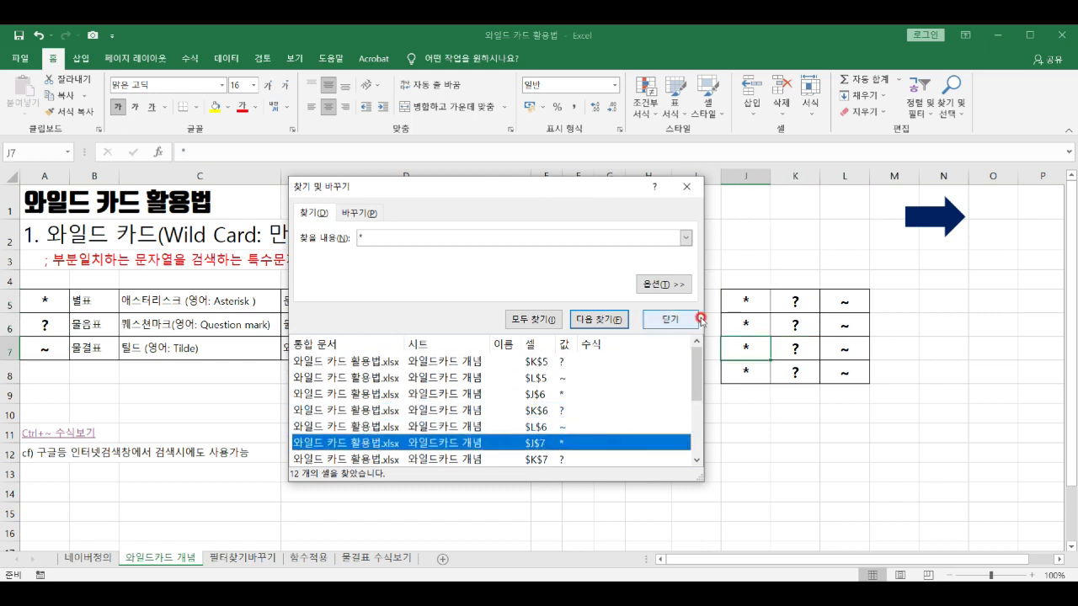
Find all literal asterisks in J5:L8 by searching for ~*, check the found cells and close the search.
drag(738, 297, 842, 376)
click(357, 238)
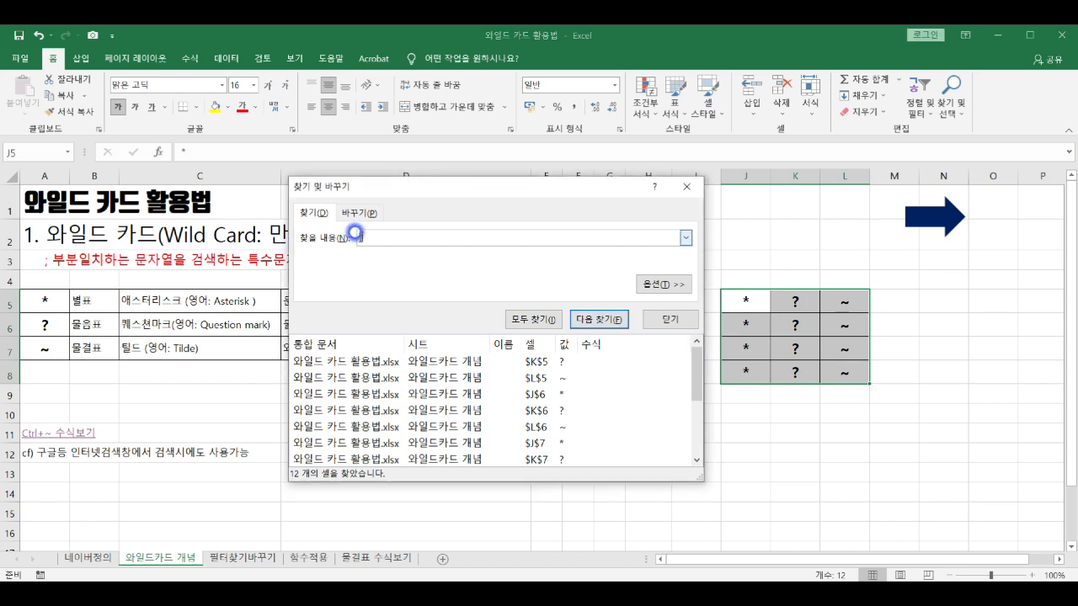
click(526, 320)
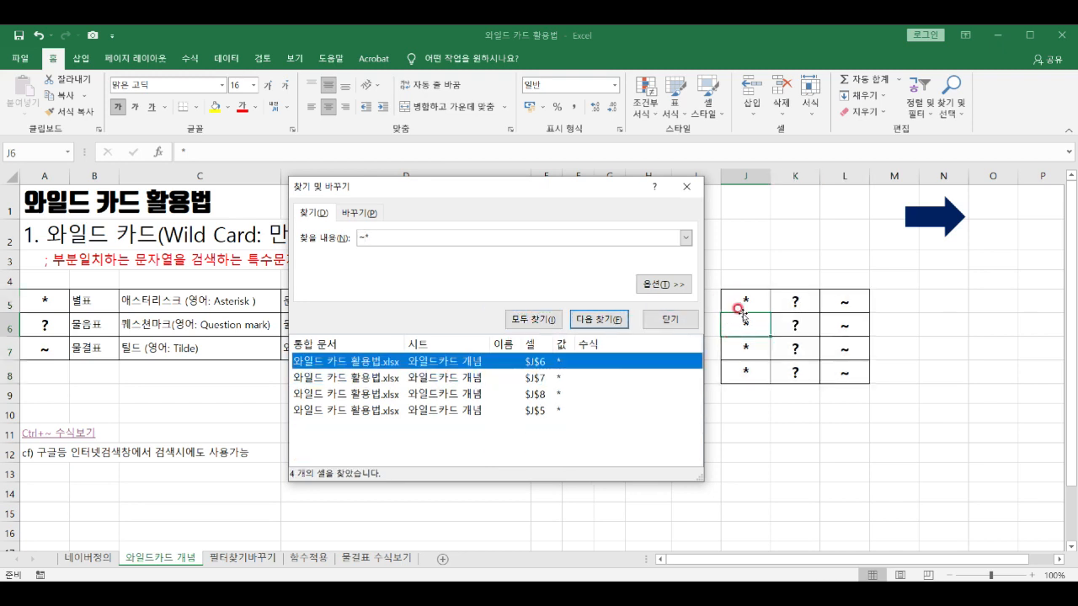
click(444, 377)
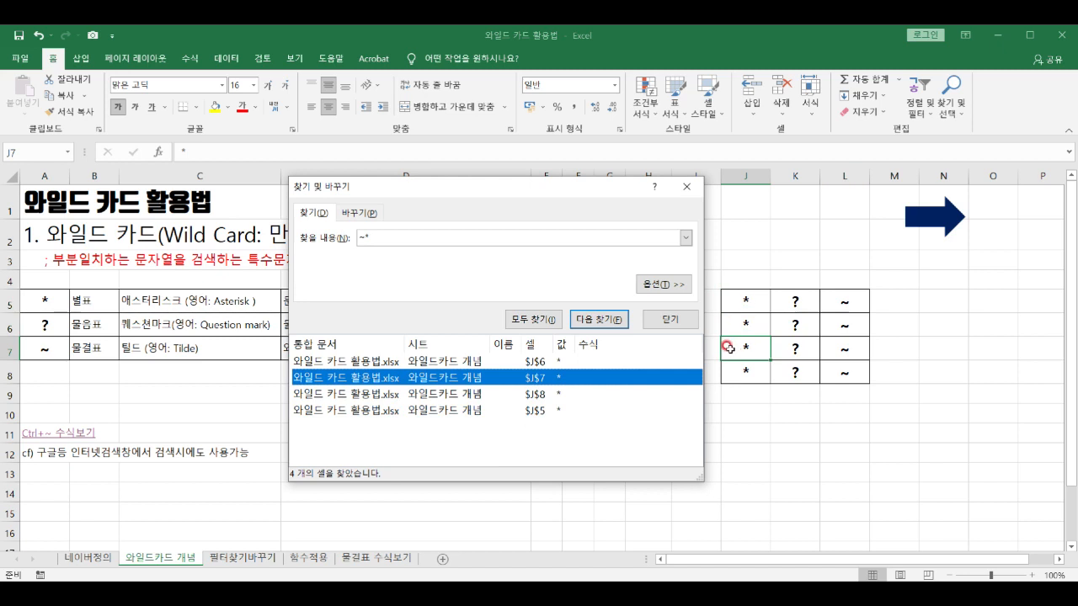
click(328, 394)
click(325, 411)
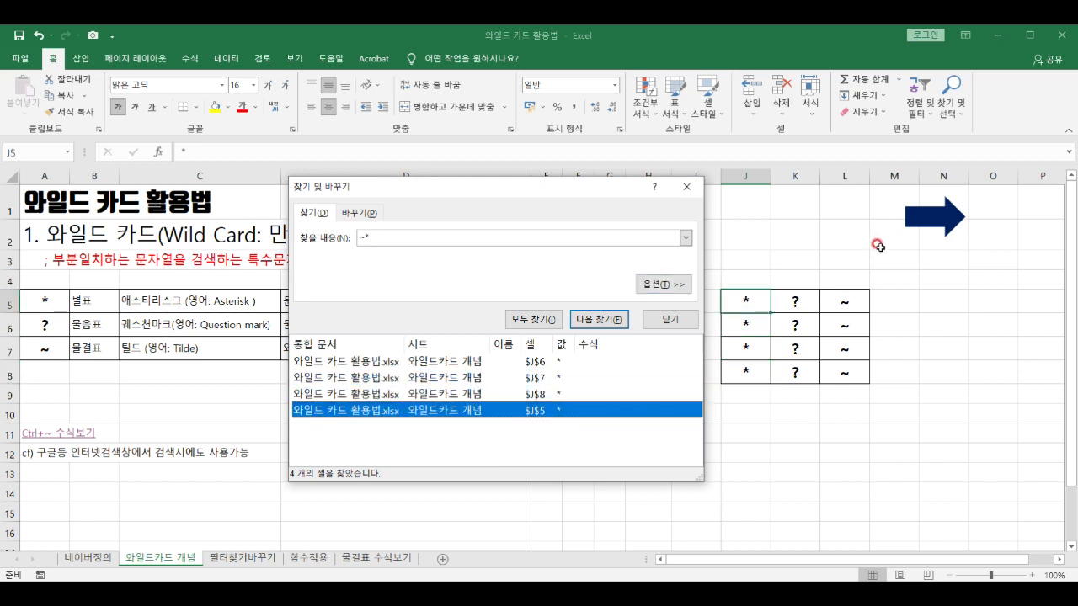
click(670, 319)
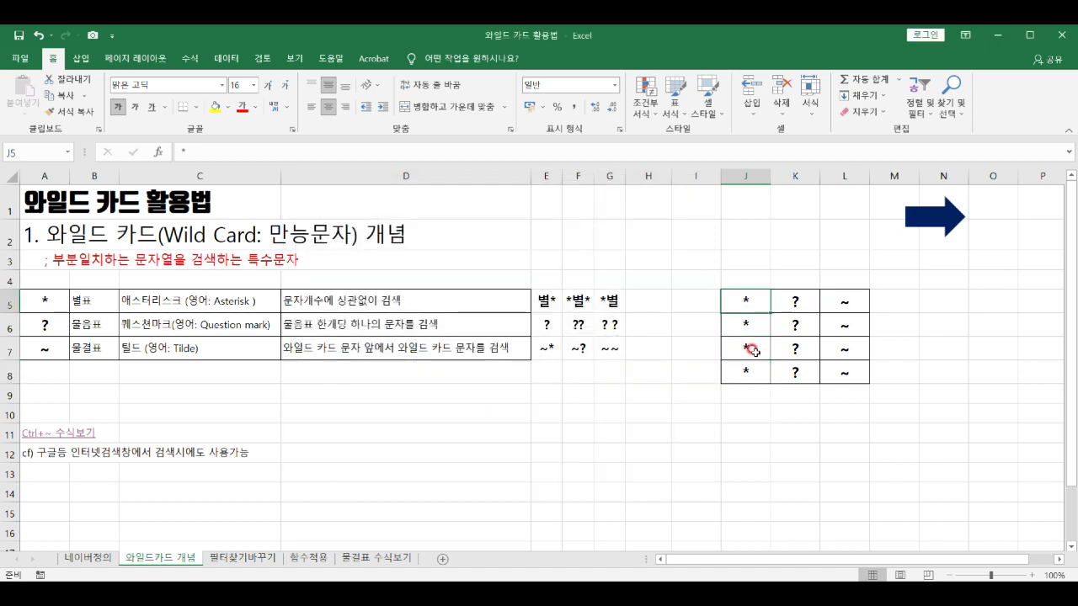
Review the ~? and ~~ examples, the wild card symbols and descriptions, and the note on internet search use.
click(570, 352)
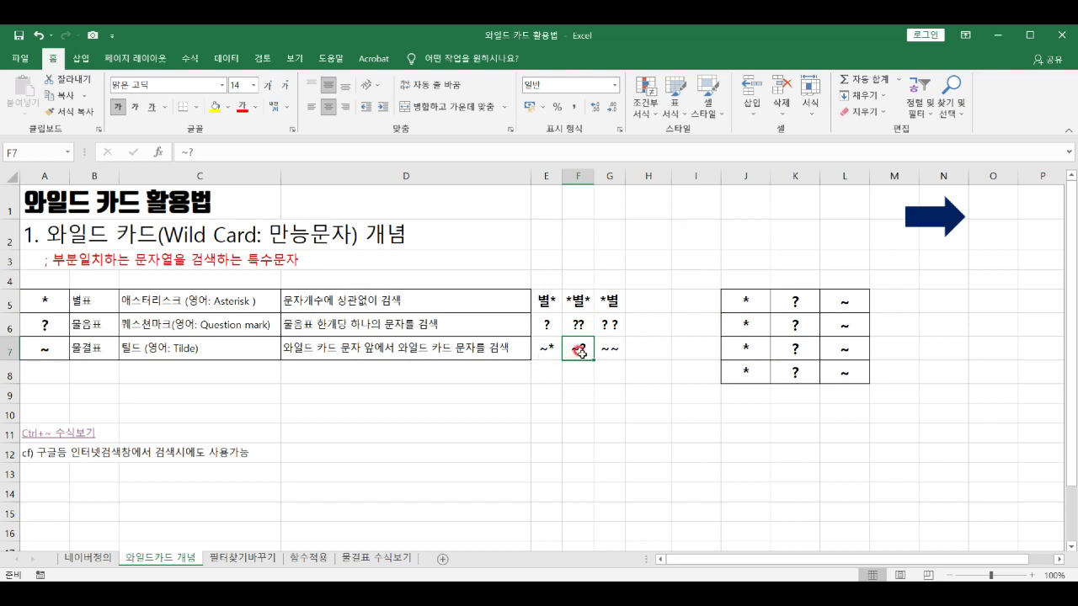
click(605, 351)
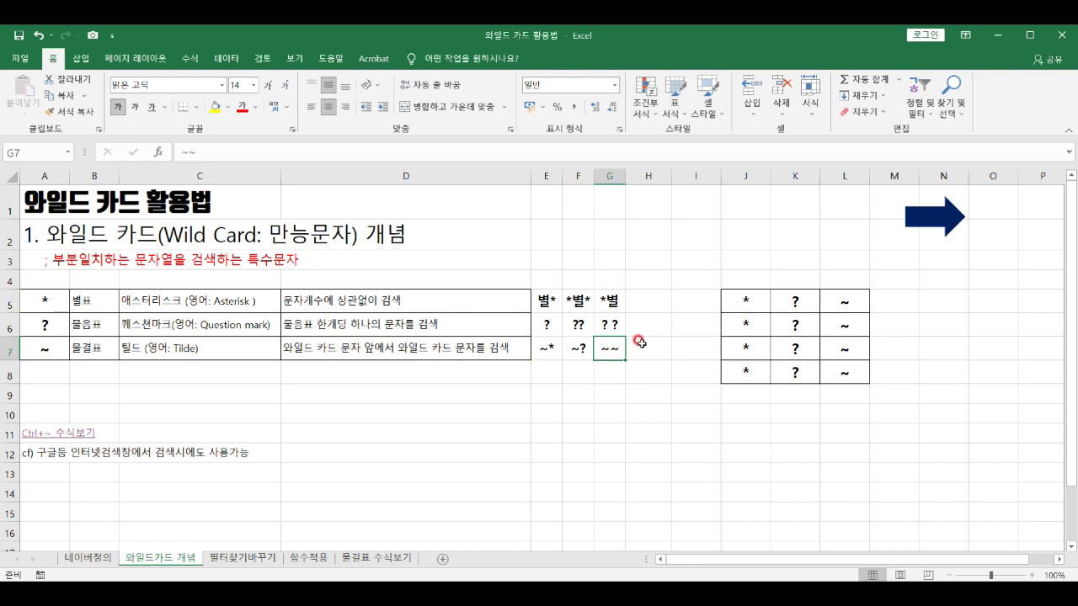
click(333, 348)
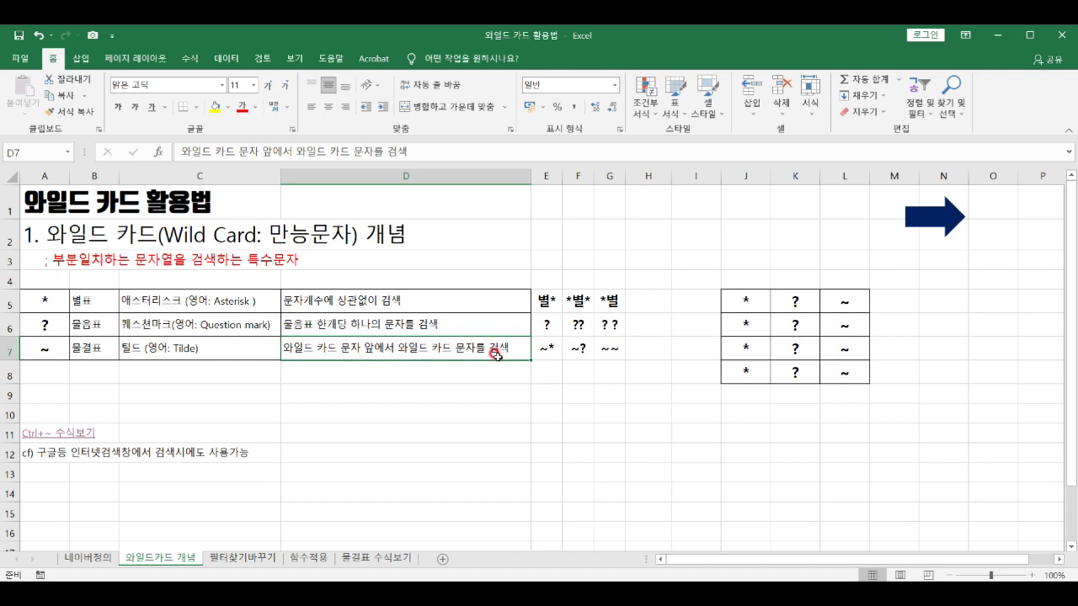
drag(42, 301, 44, 347)
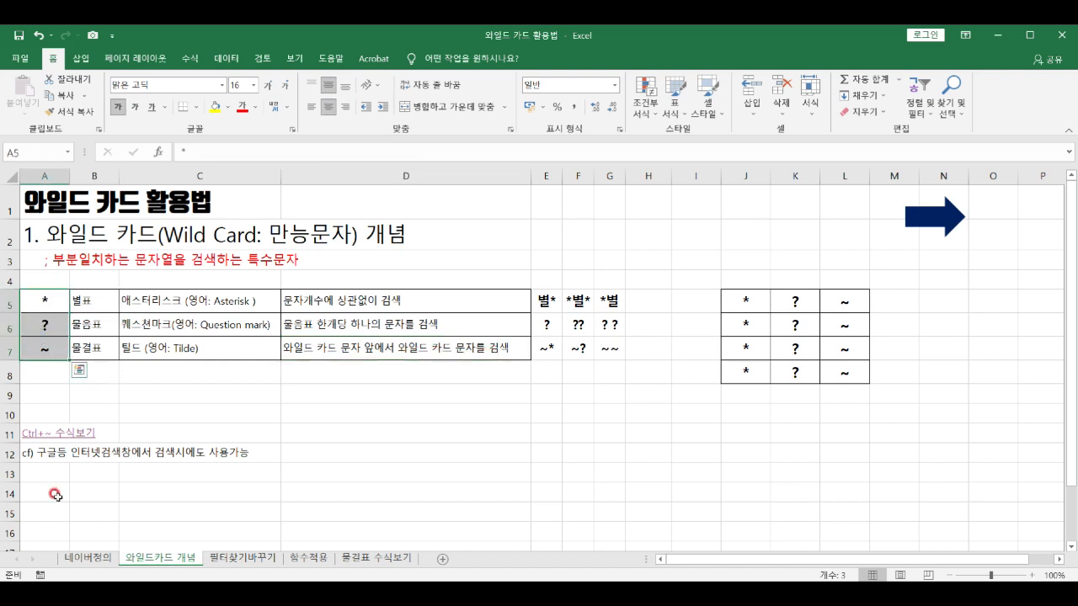
click(38, 454)
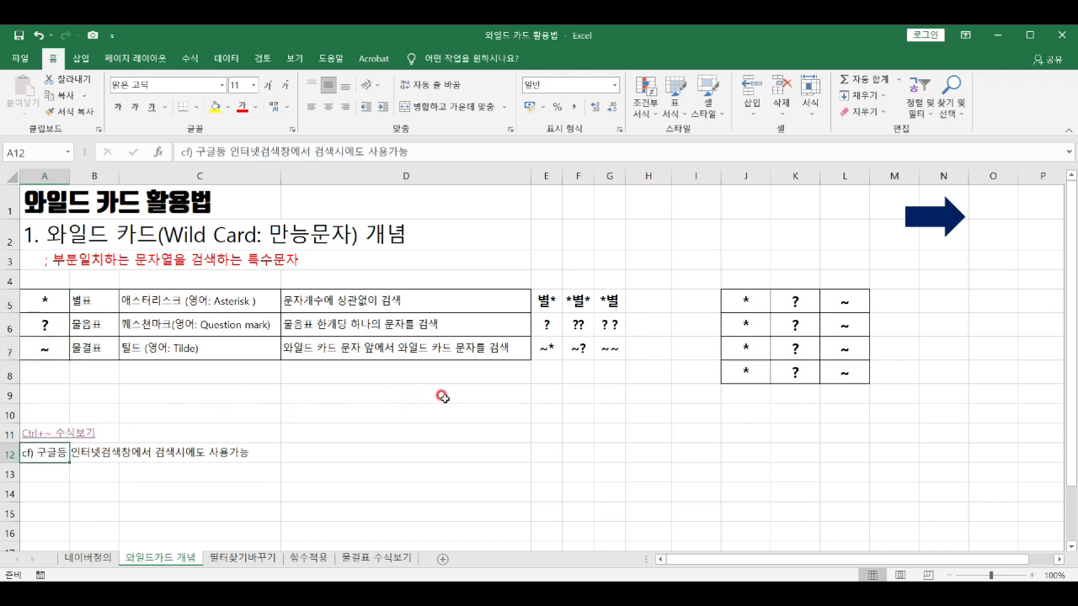
click(393, 345)
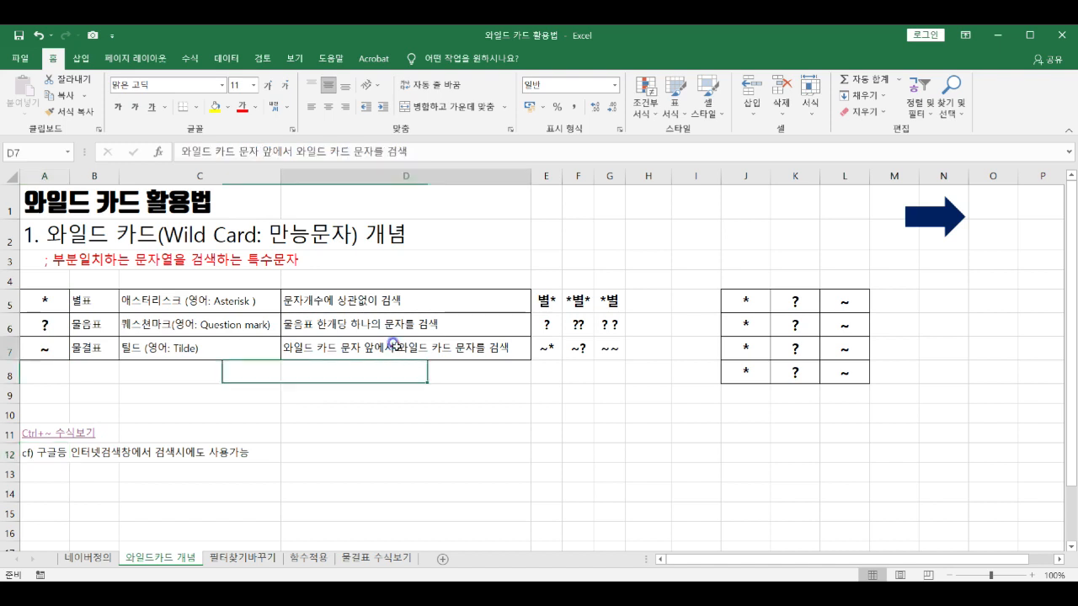
click(360, 326)
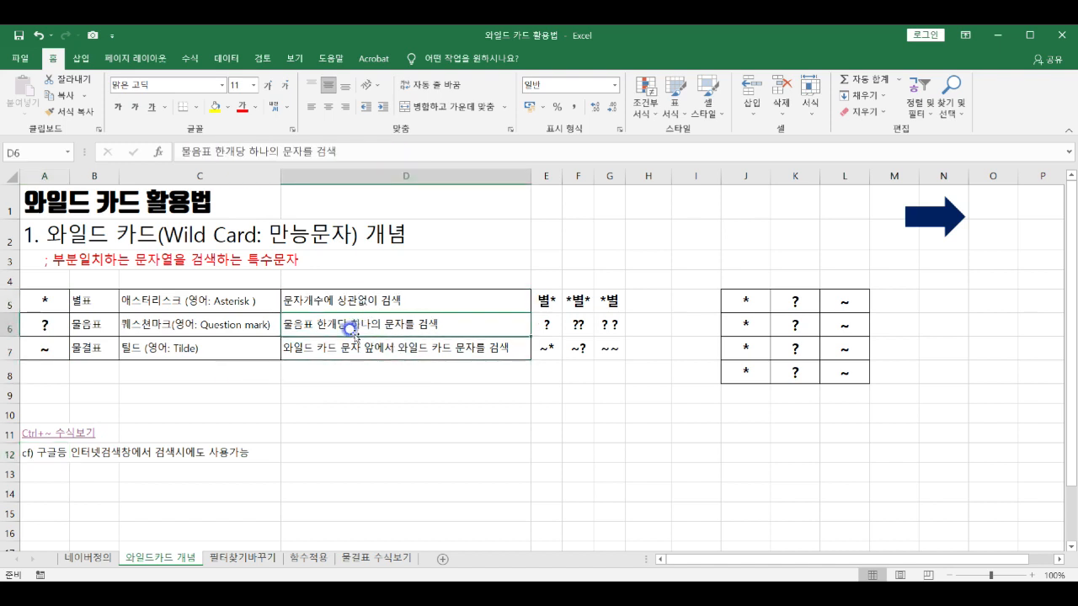
Review the wild card descriptions in D5:D7 and follow the arrow link to the 필터찾기바꾸기 sheet.
click(339, 348)
click(344, 323)
click(352, 299)
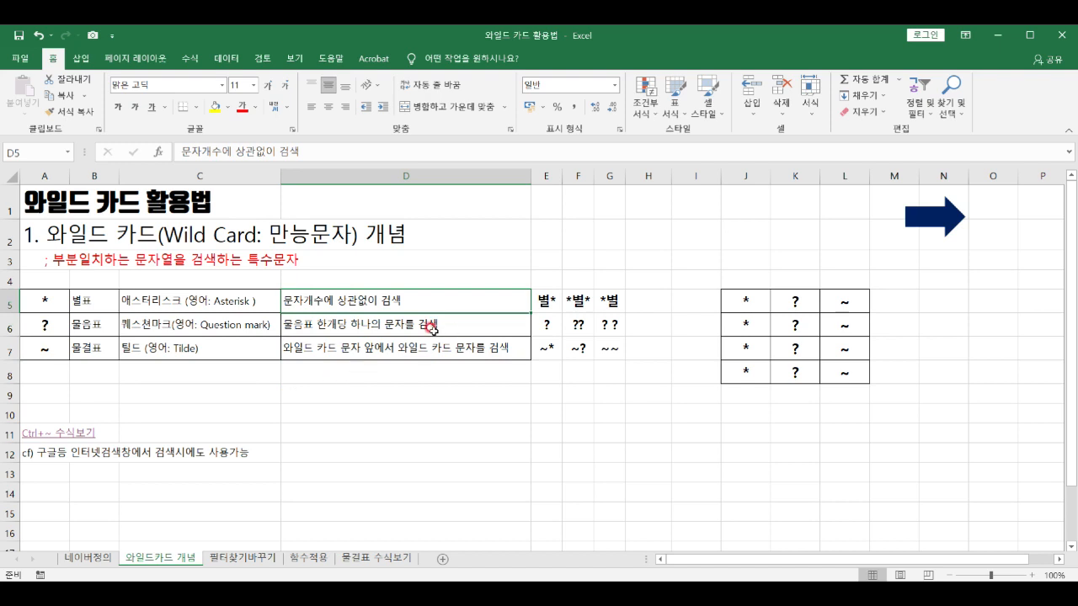
click(914, 219)
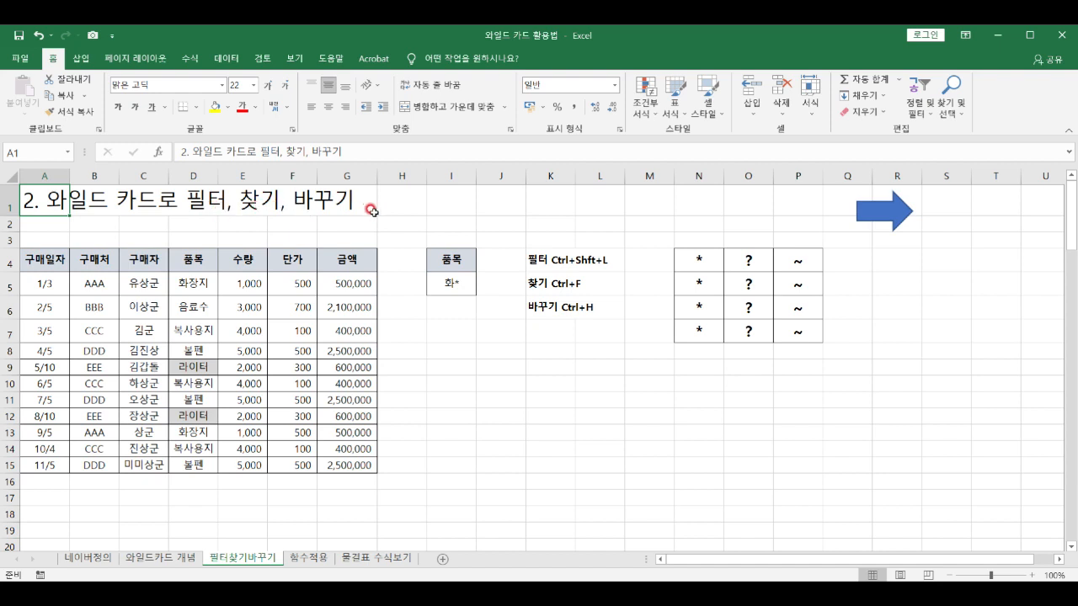
Turn on filtering for the purchase table A4:G15.
drag(53, 264, 333, 467)
click(115, 304)
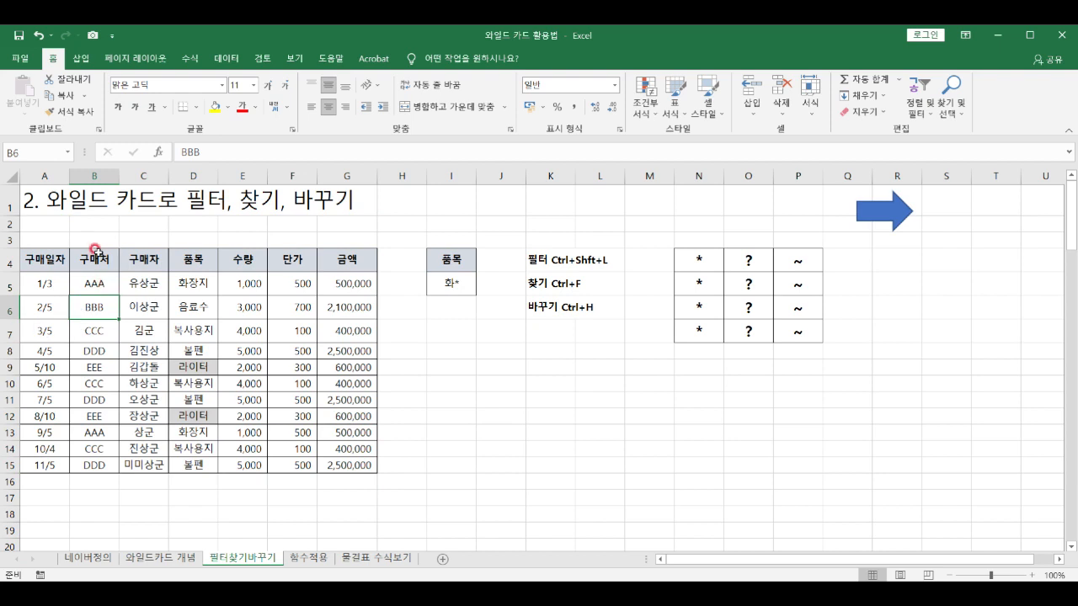
click(226, 58)
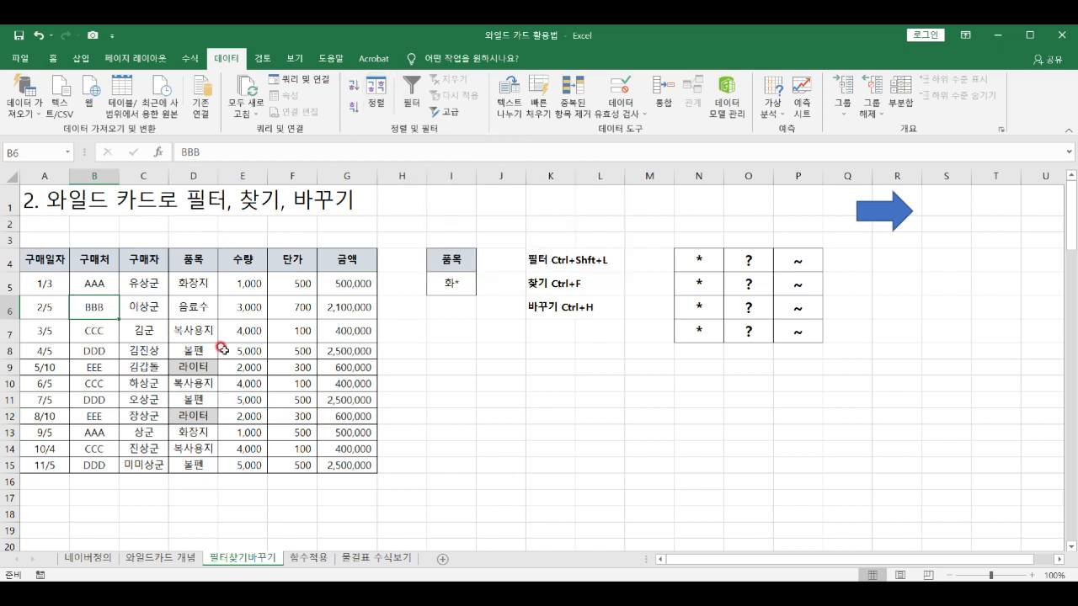
key(ctrl+shift+l)
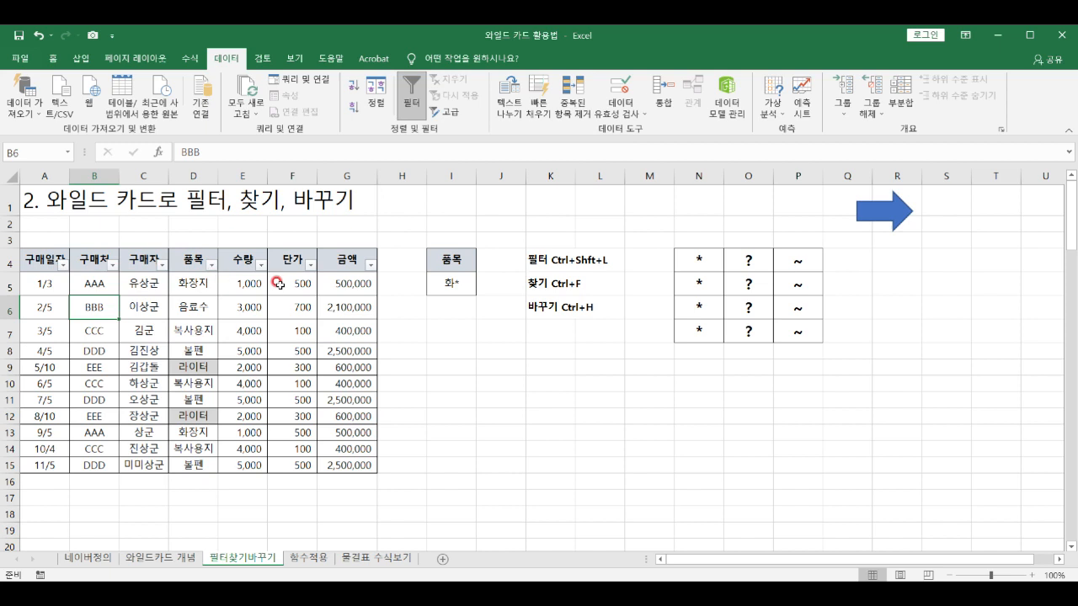
Filter the 구매자 column with the search term 유* and clear the filter after checking the match.
click(161, 266)
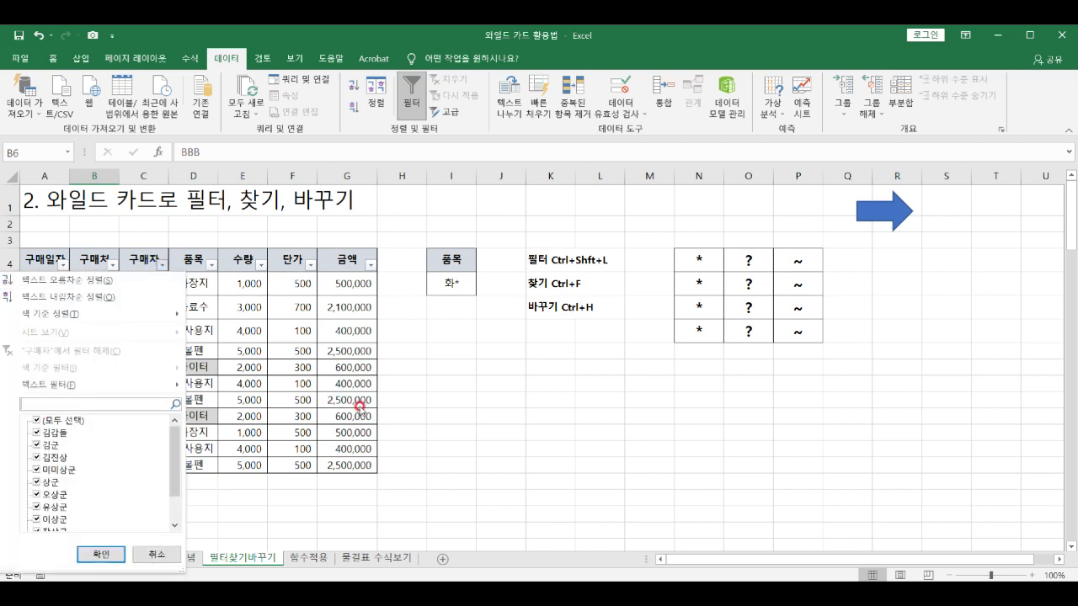
text(ㅇ)
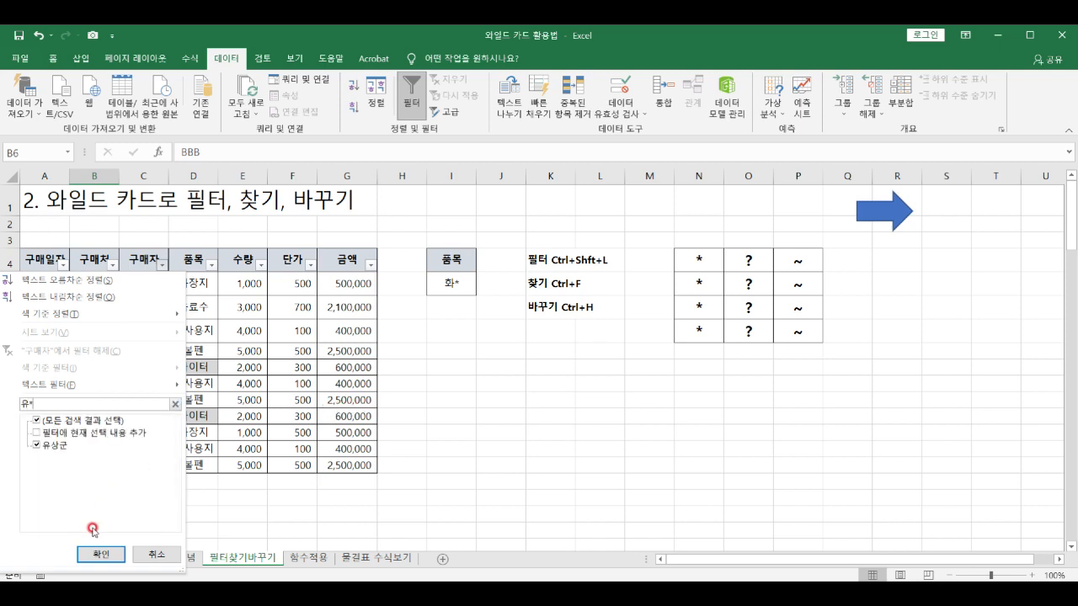
click(101, 554)
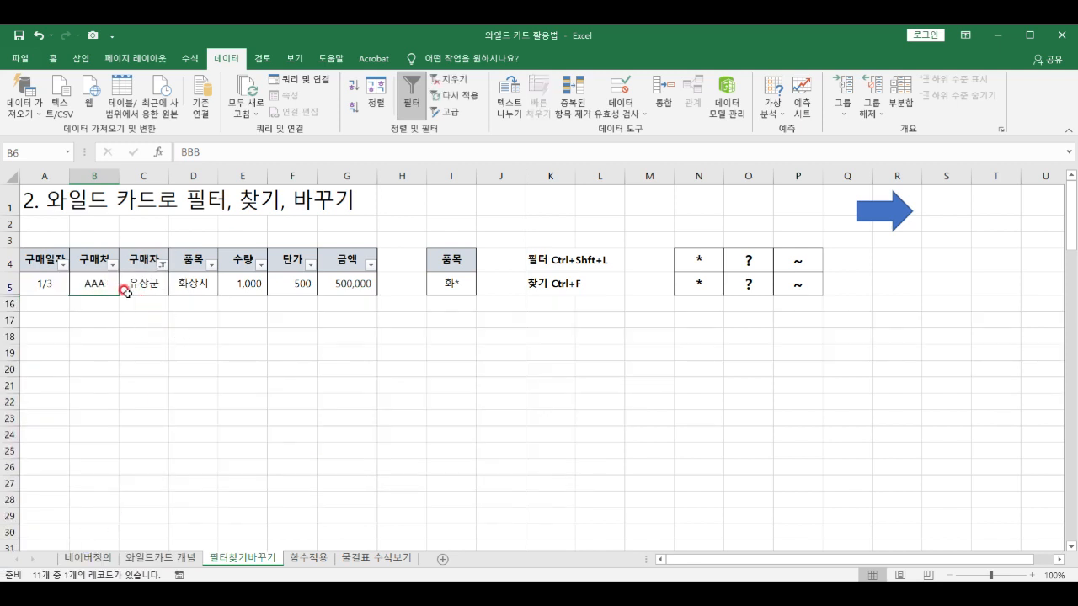
click(446, 79)
Filter the 구매자 column for two-character entries with ?? and clear the filter again.
click(156, 270)
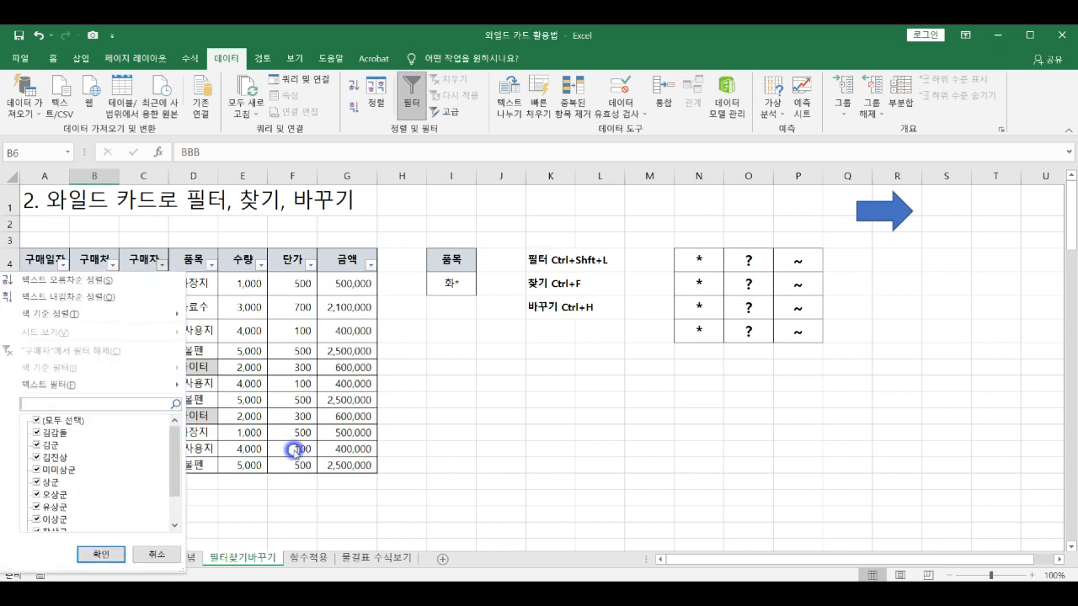
text(??)
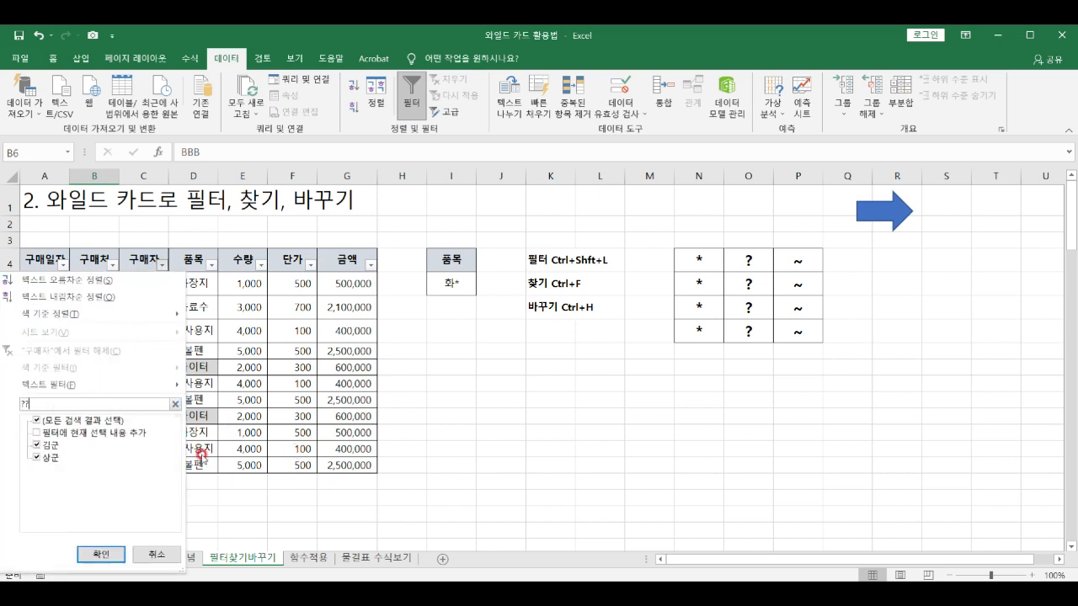
click(94, 553)
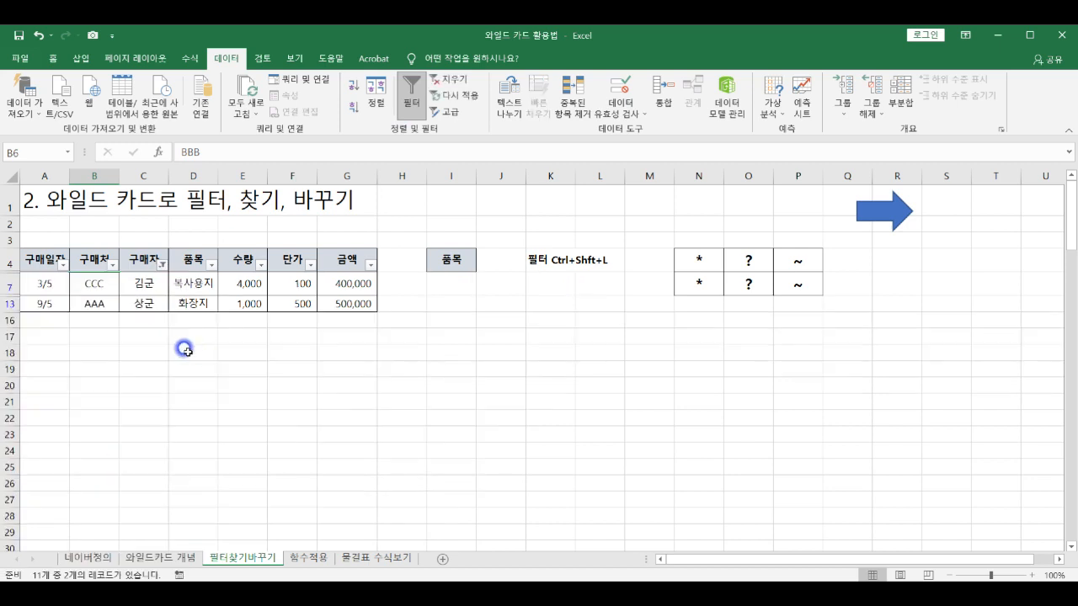
click(446, 79)
click(144, 307)
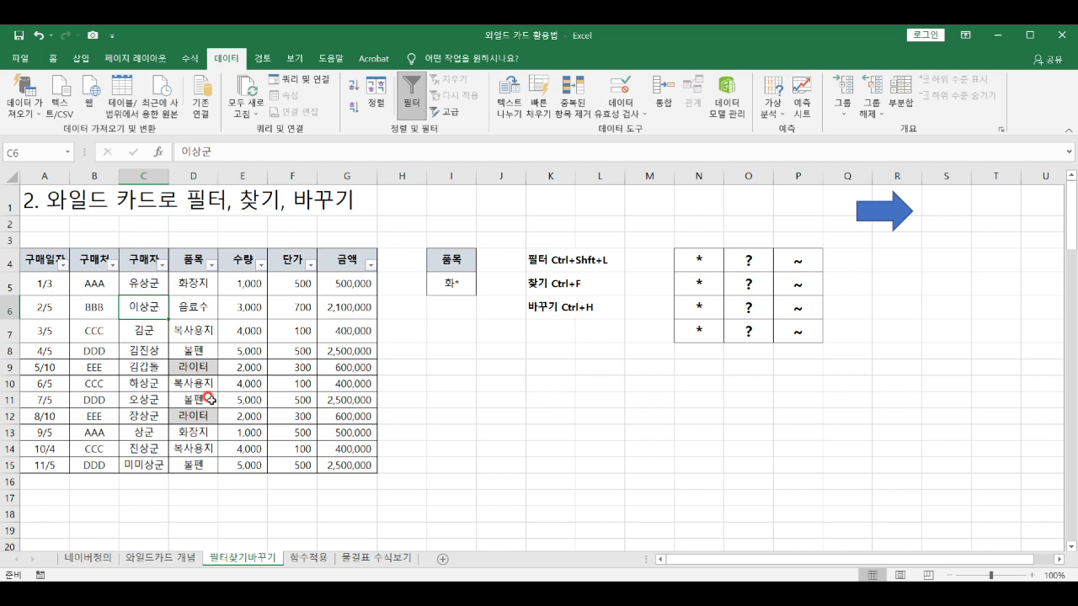
Start an advanced filter on the purchase table A4:G15 with I4:I5 as the criteria range.
drag(38, 260, 344, 453)
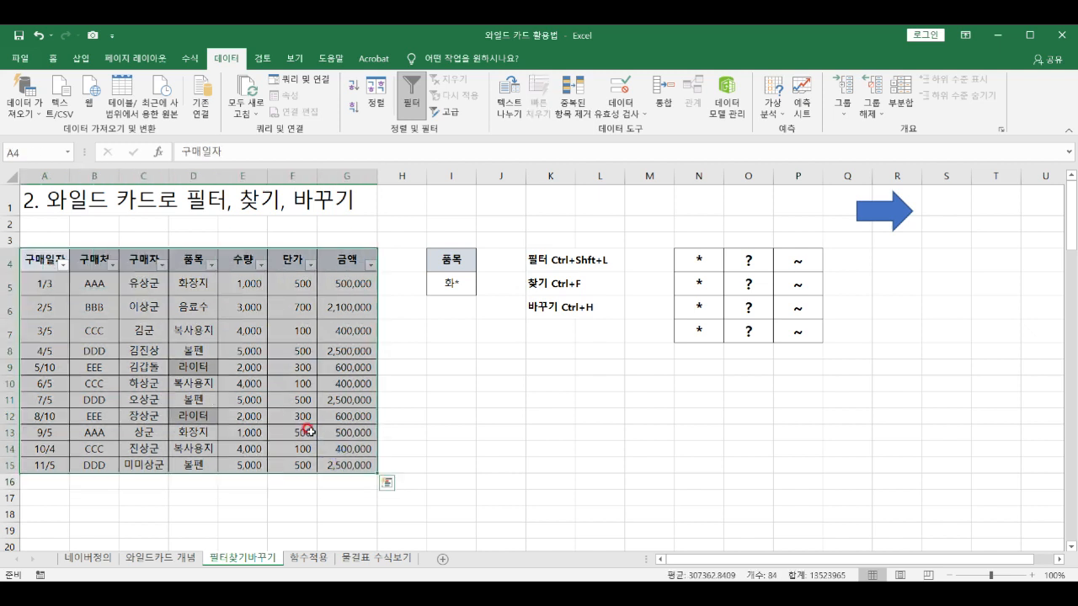
click(237, 62)
click(443, 116)
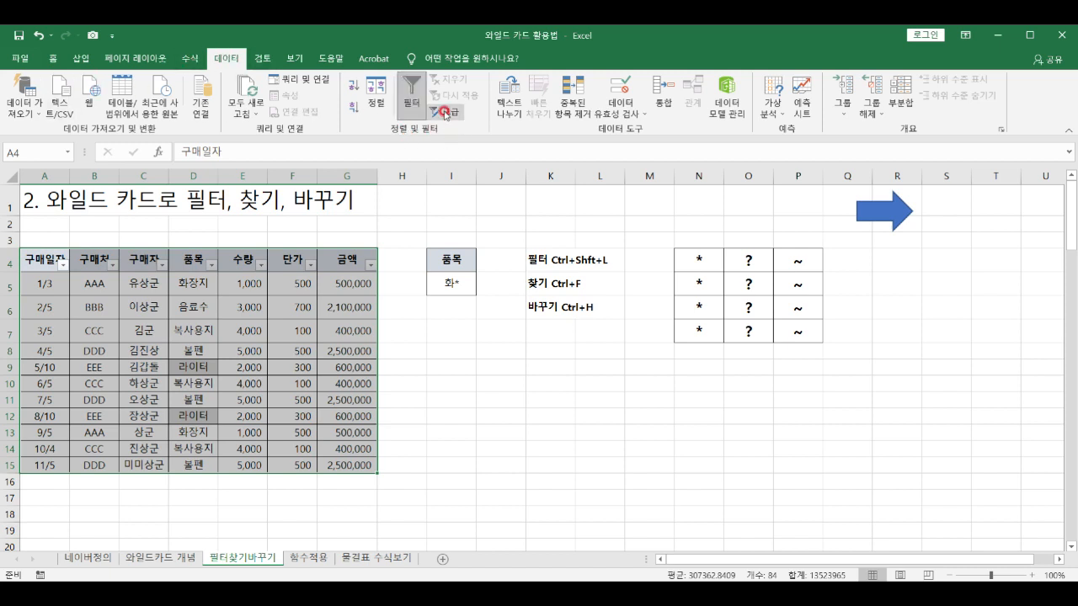
click(444, 113)
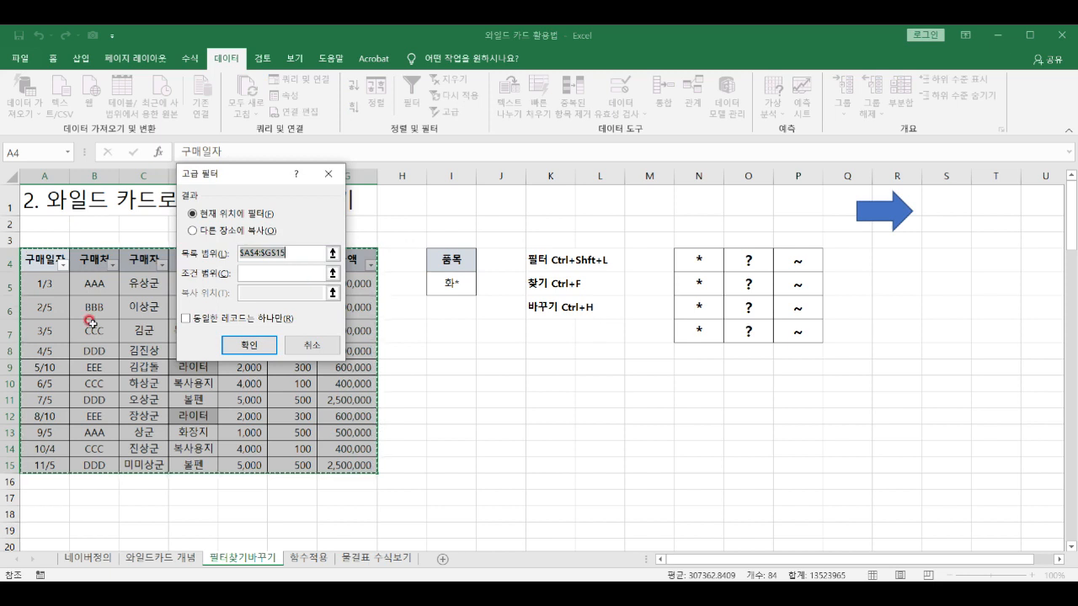
click(333, 273)
drag(452, 259, 440, 284)
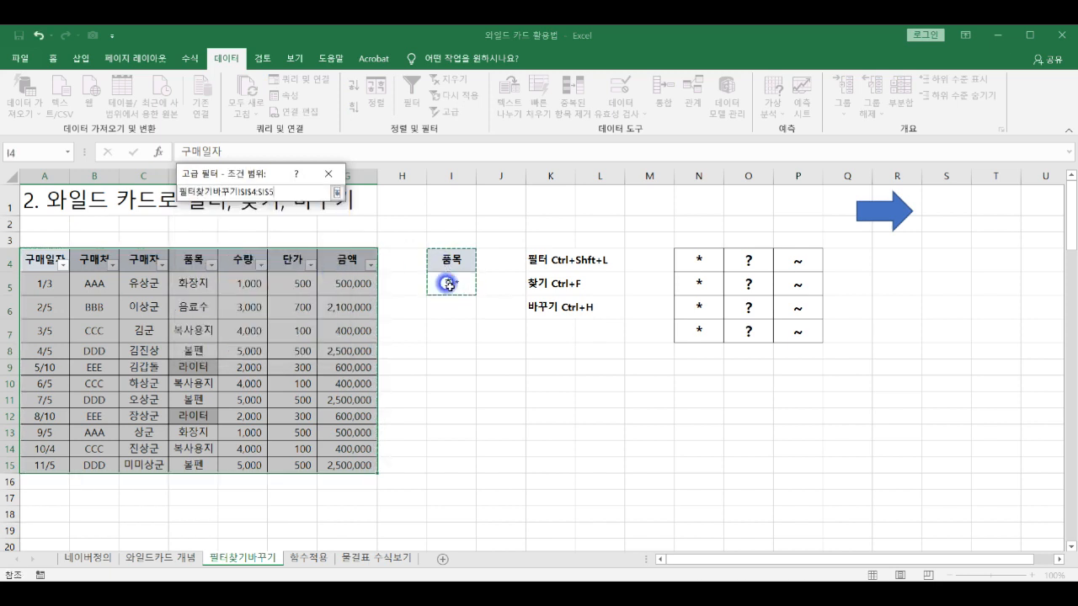
click(333, 190)
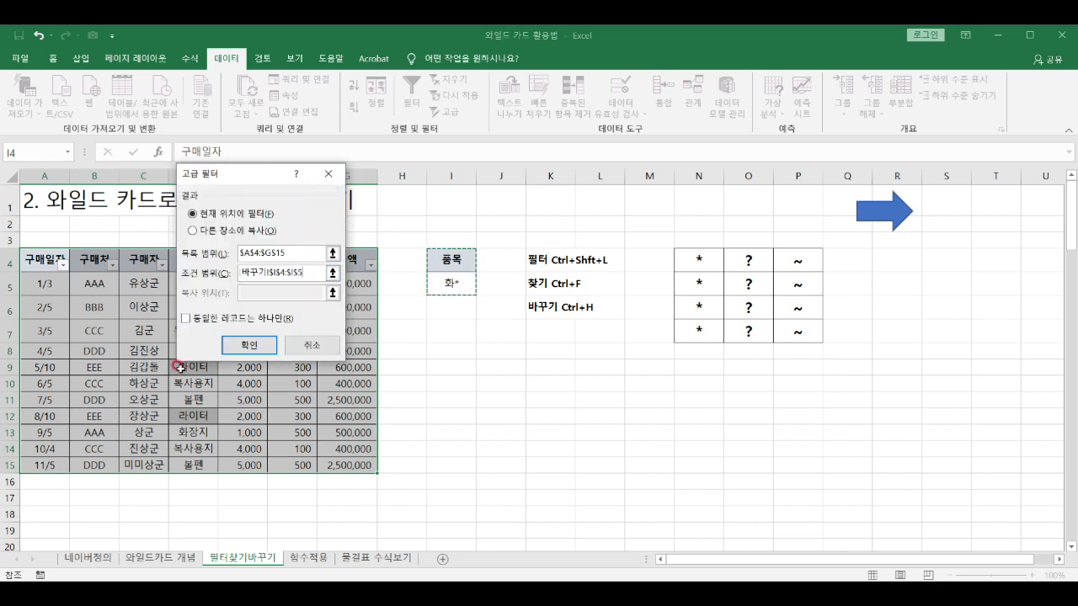
Set the advanced filter to copy its results to another location at I12 and run it.
click(193, 232)
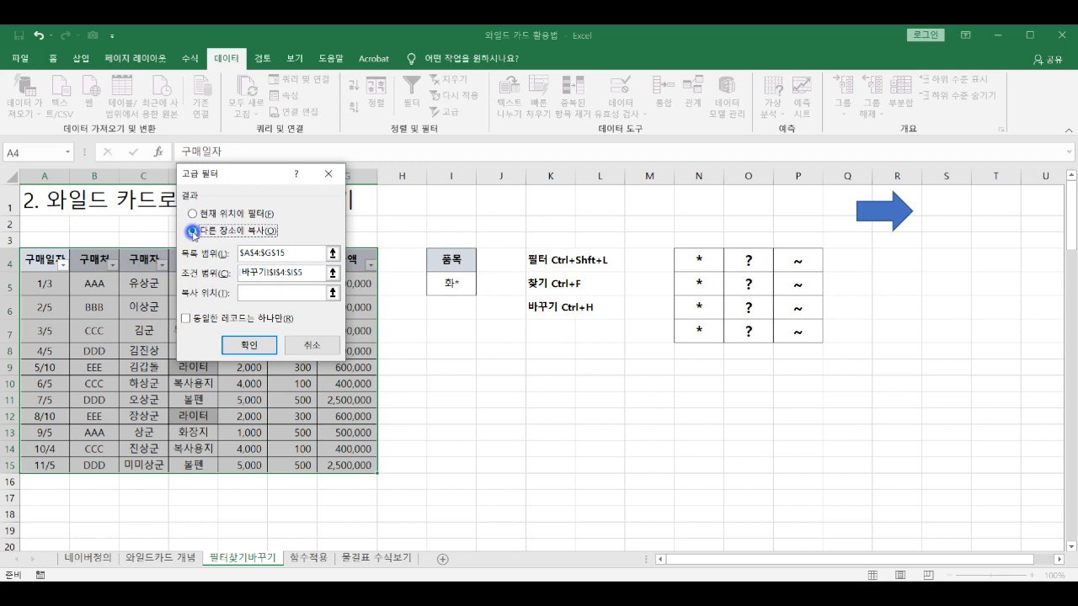
click(331, 293)
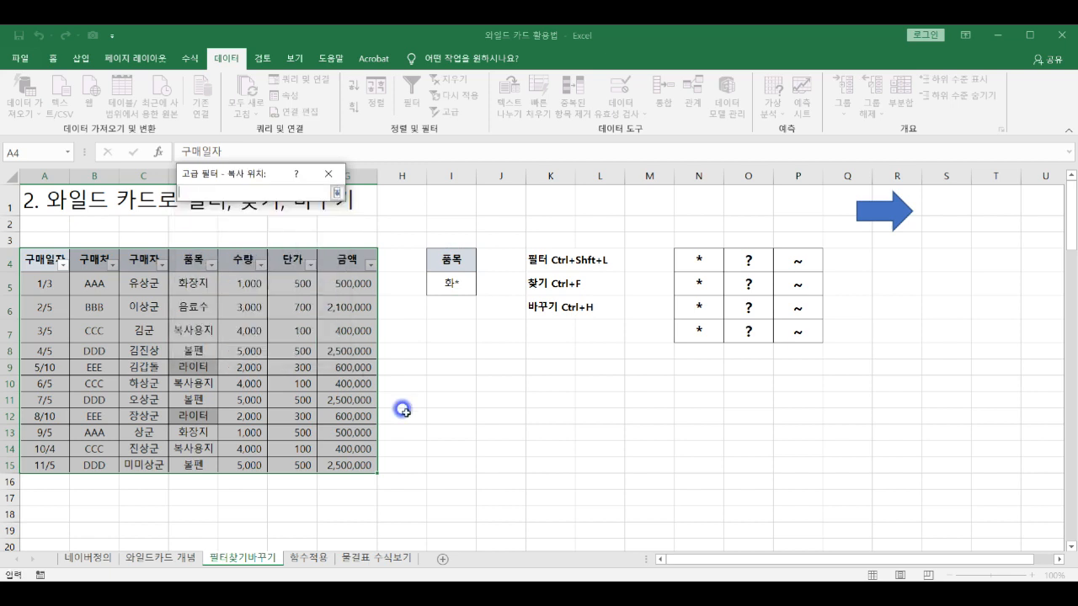
click(438, 414)
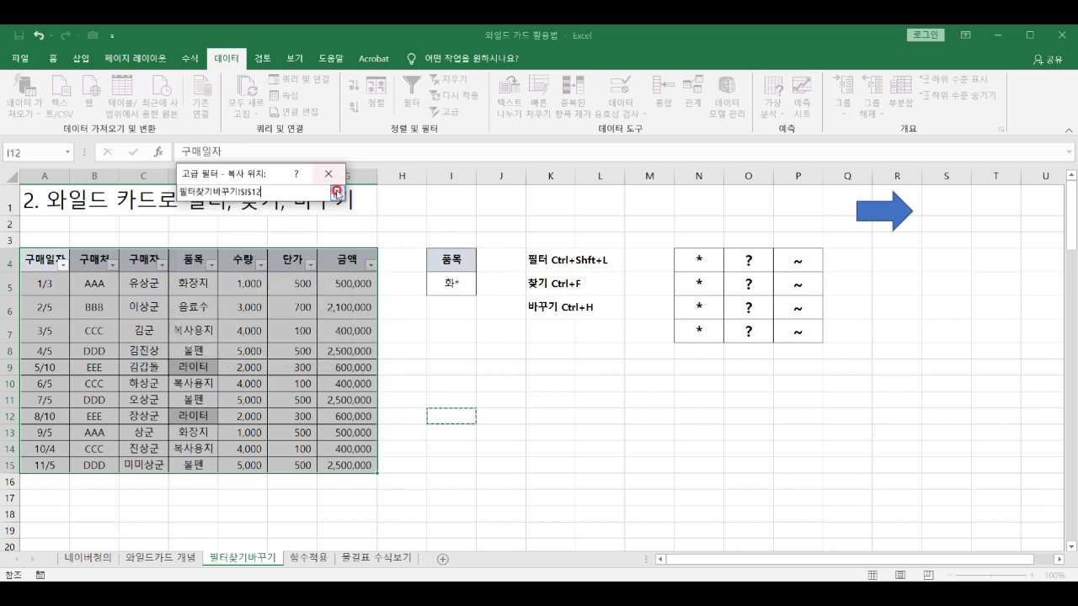
click(336, 192)
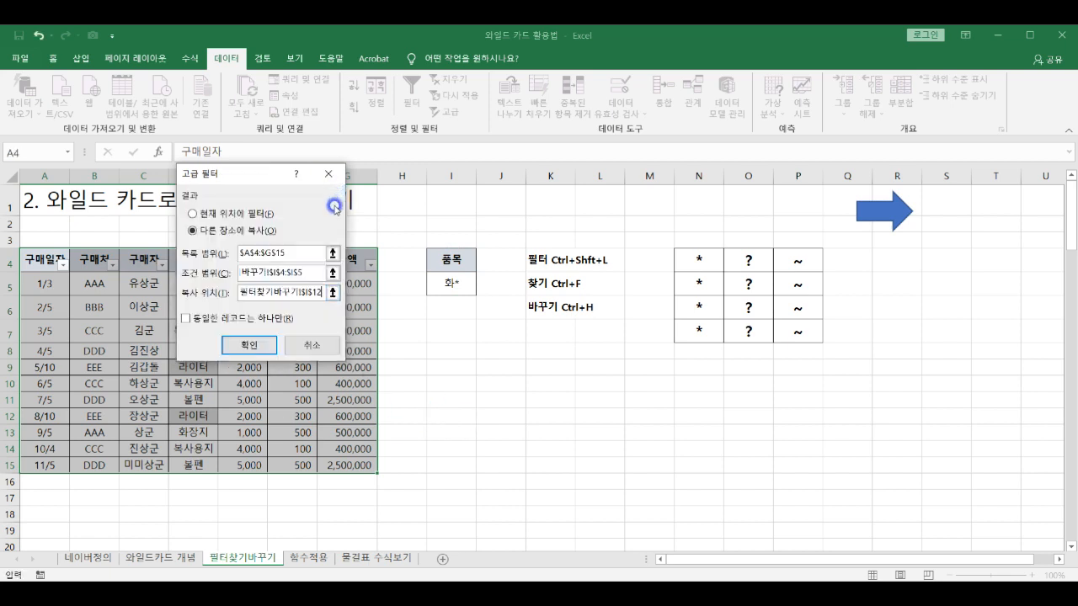
click(250, 345)
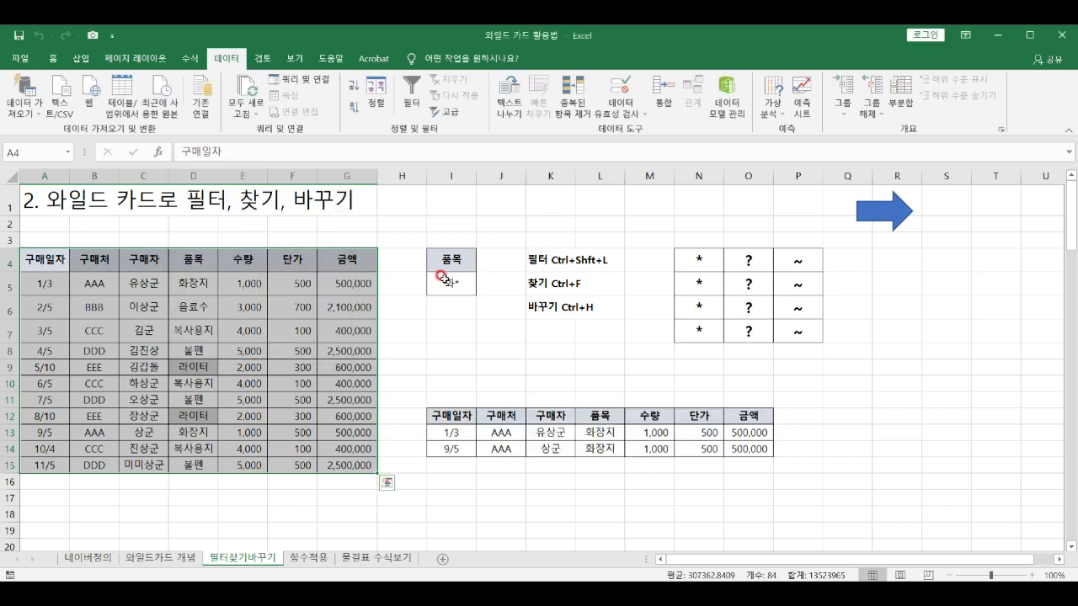
Compare the 화* criterion with the 품목 entries in the extracted table I12:O14.
click(439, 277)
drag(599, 432, 606, 450)
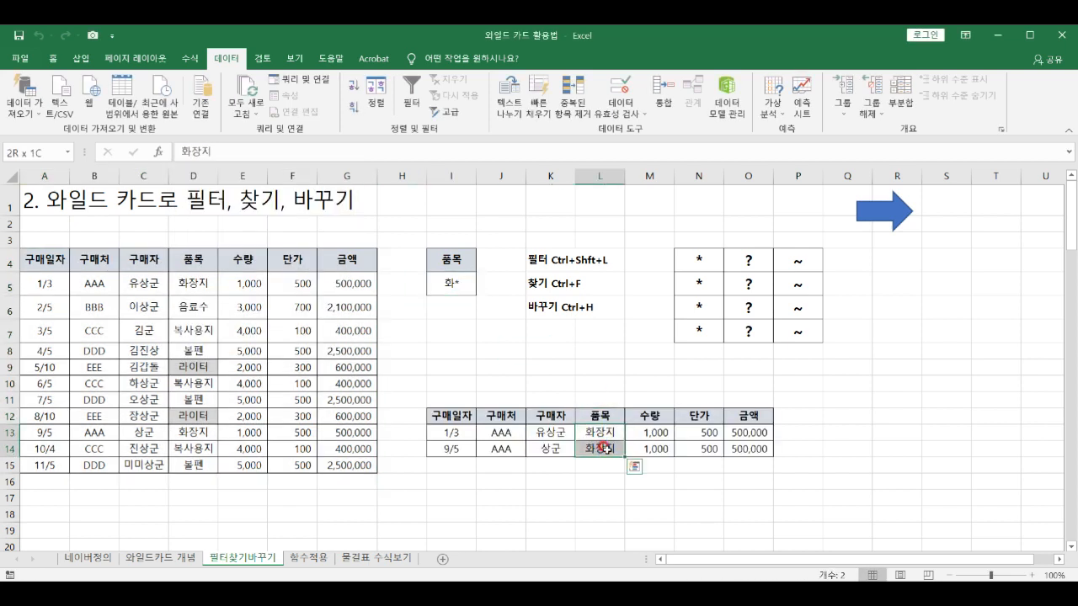
drag(442, 416, 729, 450)
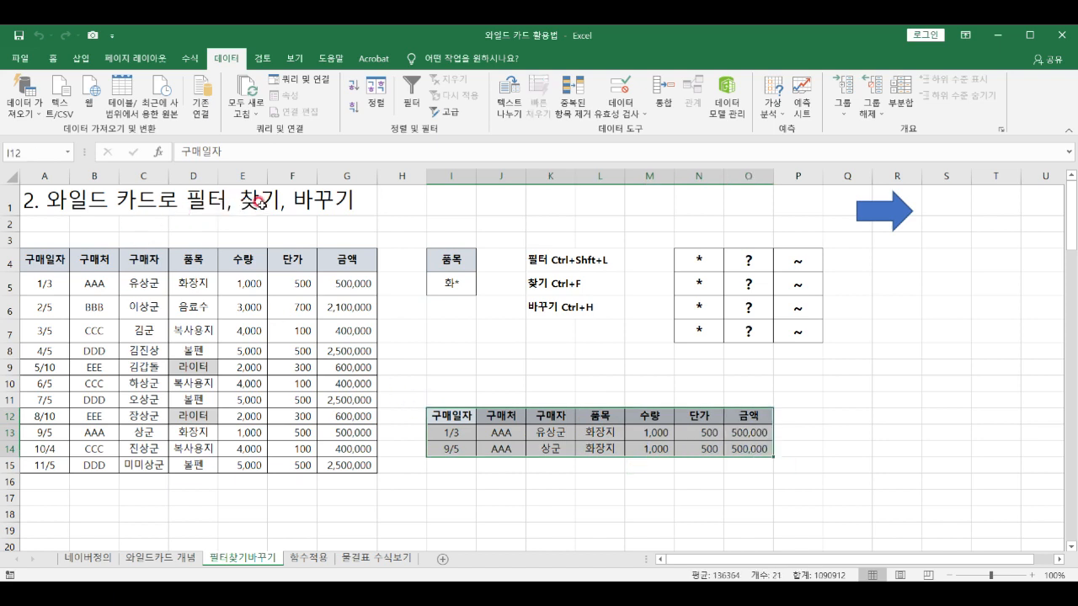
click(595, 335)
Replace all literal asterisks in N4:P7 with 상군TV, using ~* as the search term.
drag(698, 256, 796, 329)
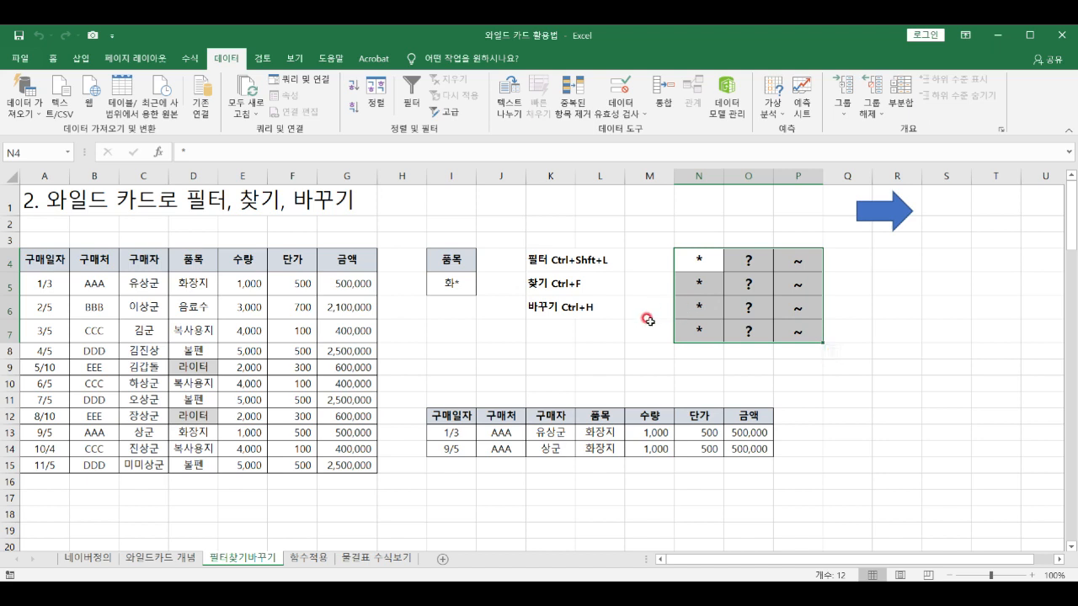
key(ctrl+f)
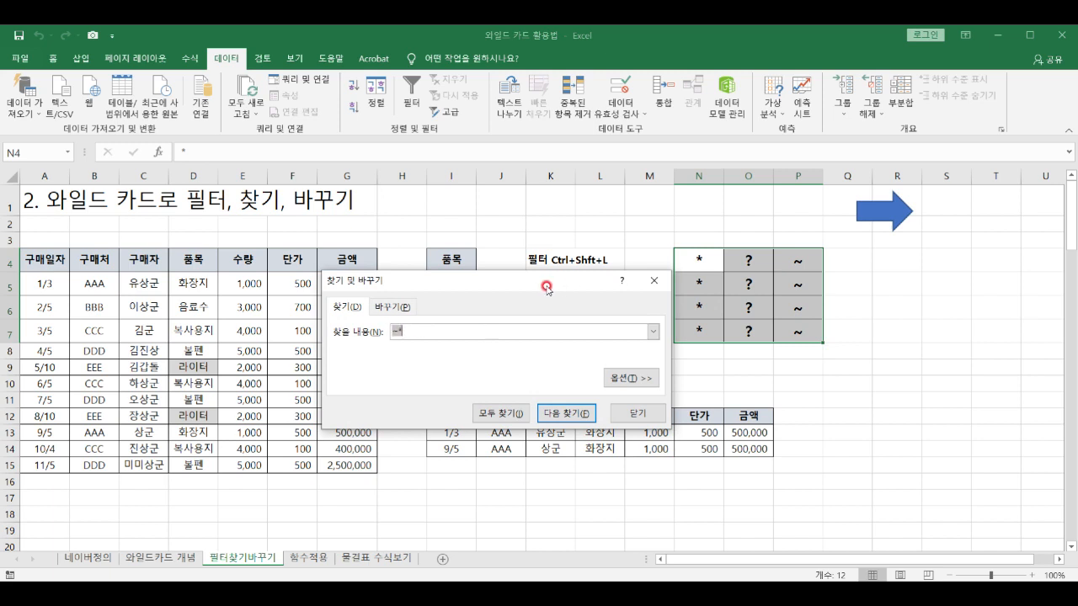
click(400, 307)
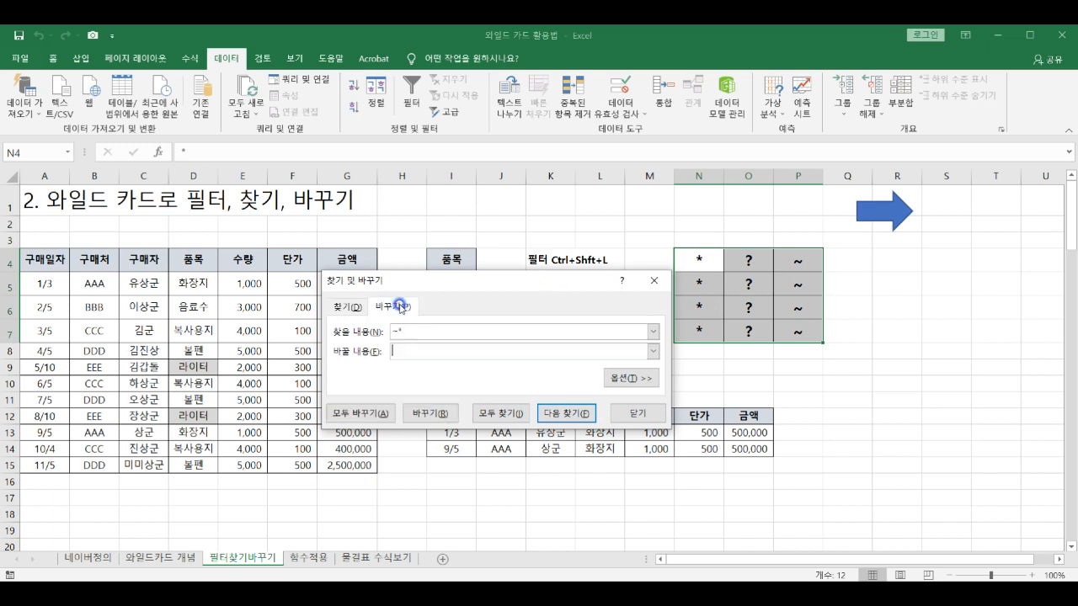
drag(497, 278, 493, 229)
click(419, 275)
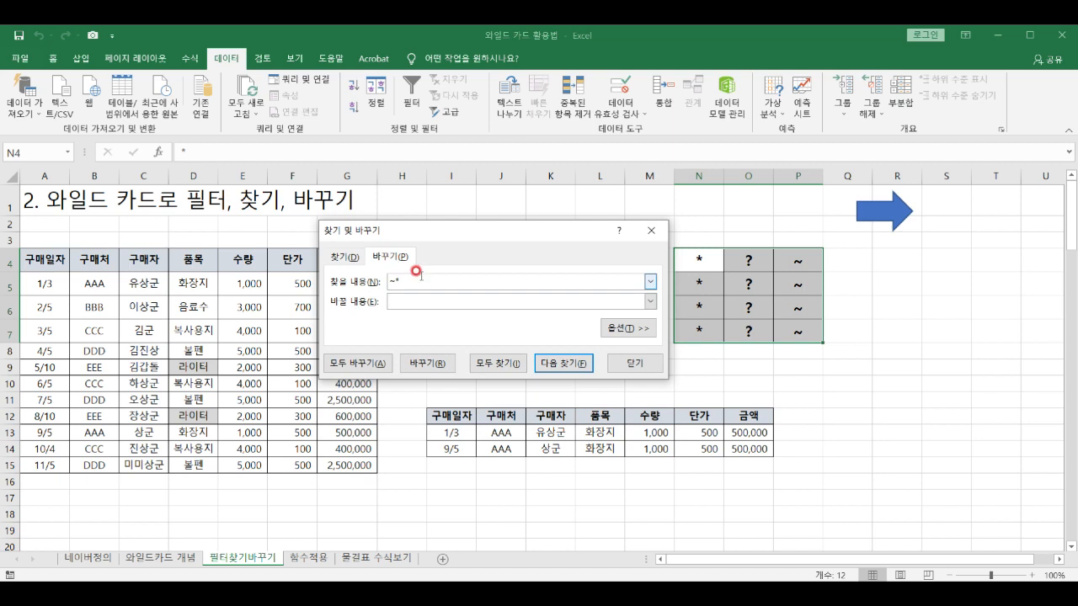
text(~*)
click(440, 297)
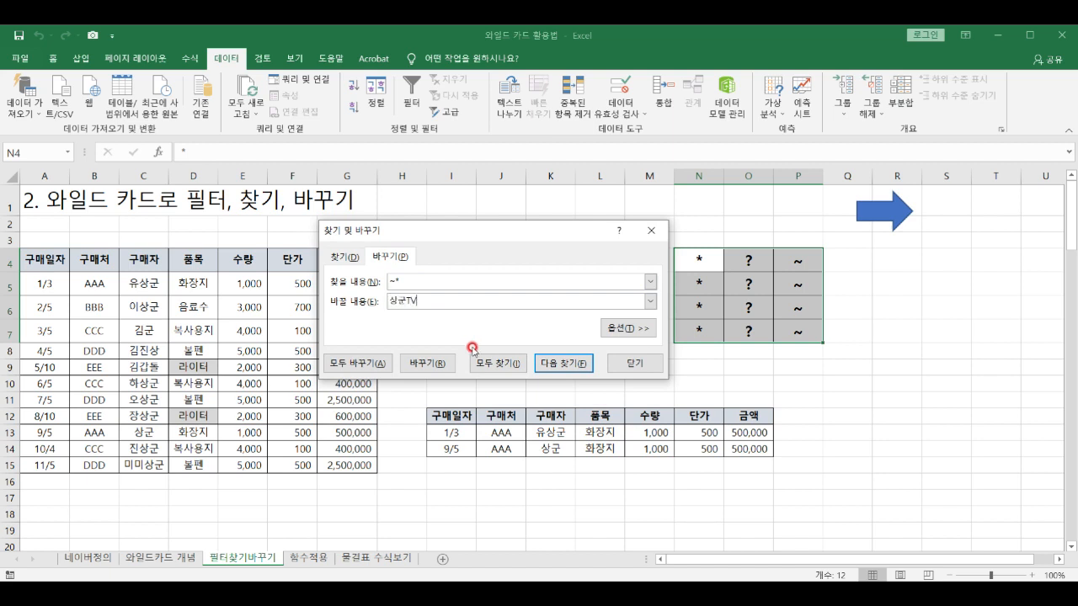
click(353, 360)
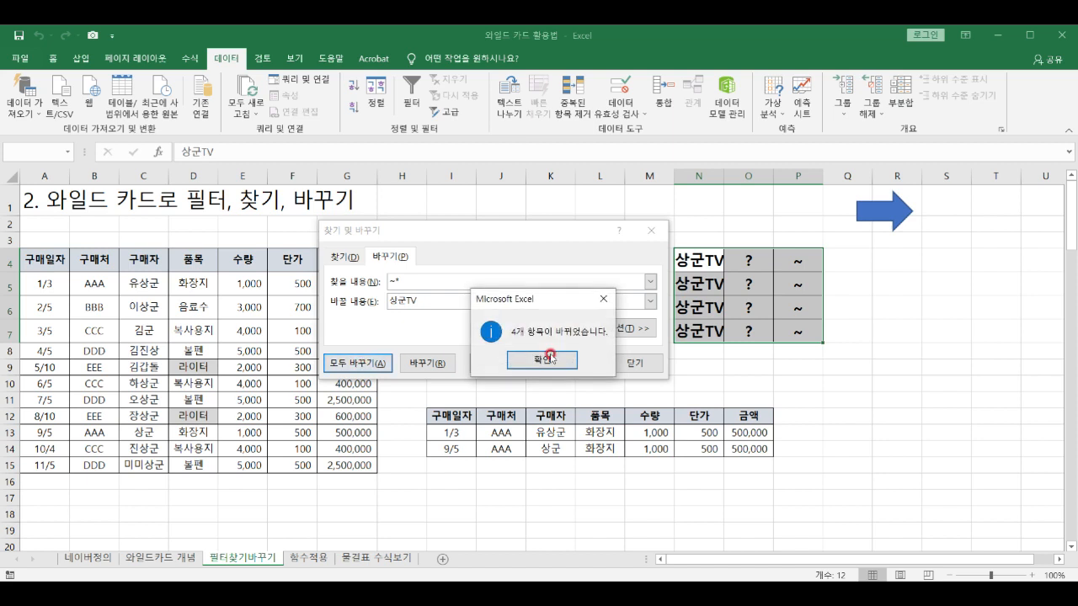
click(549, 359)
Check the replaced cells N4:N7 and close the find and replace dialog.
drag(701, 263, 709, 329)
click(506, 343)
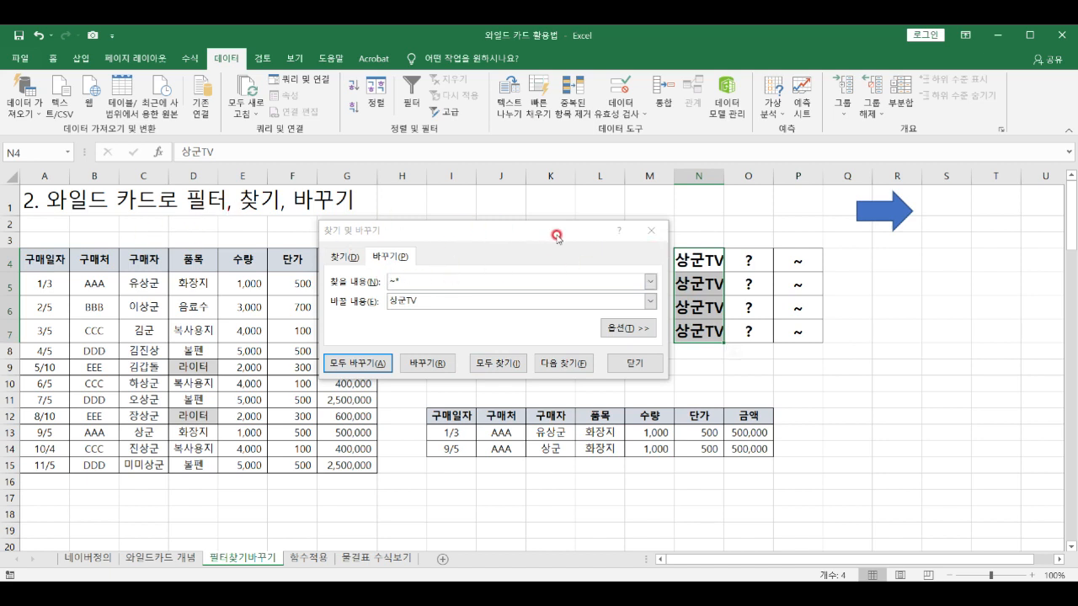
click(638, 367)
click(461, 351)
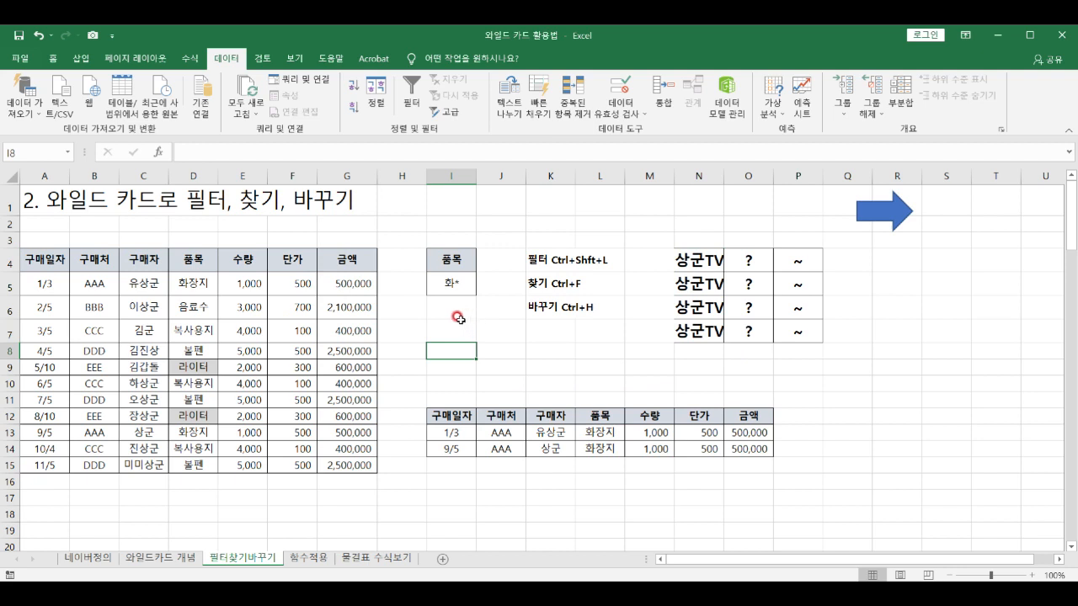
Follow the arrow link to the 함수적용 sheet and examine the COUNTIF example sentences in A5:A9.
click(865, 213)
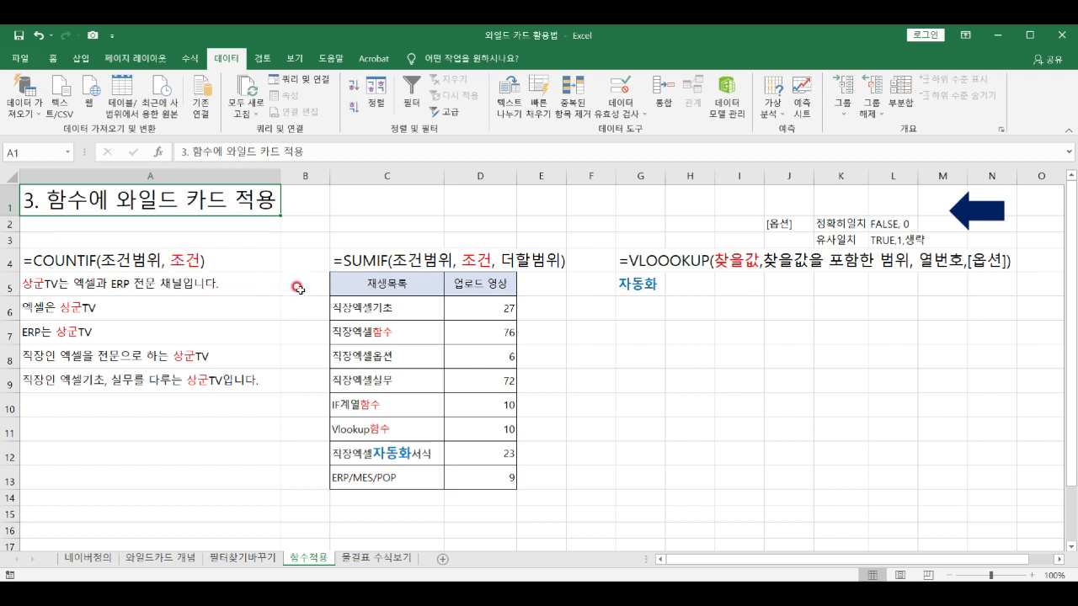
drag(97, 281, 110, 384)
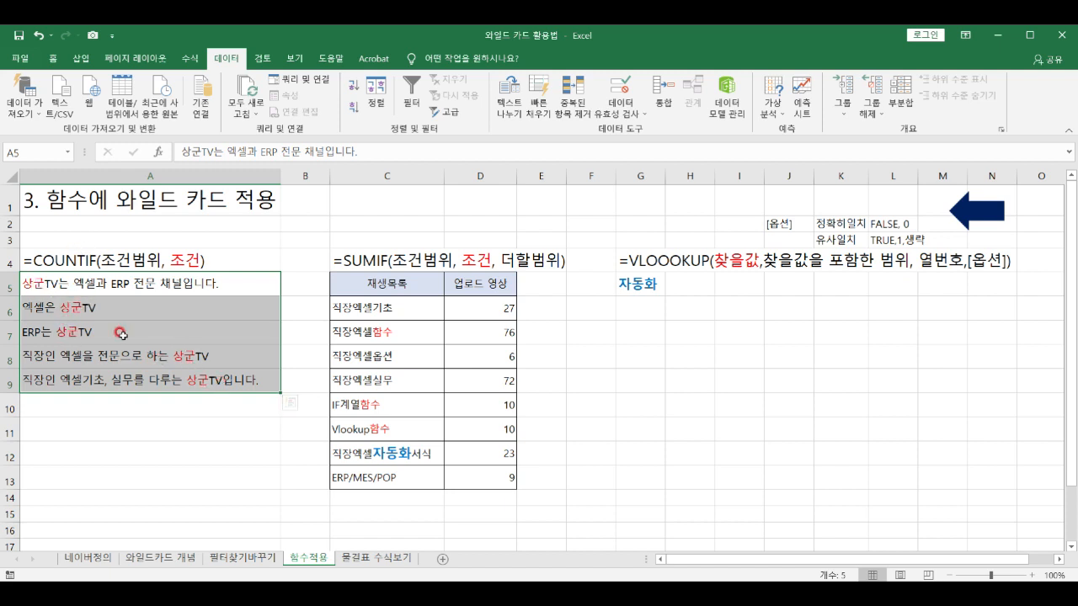
click(137, 280)
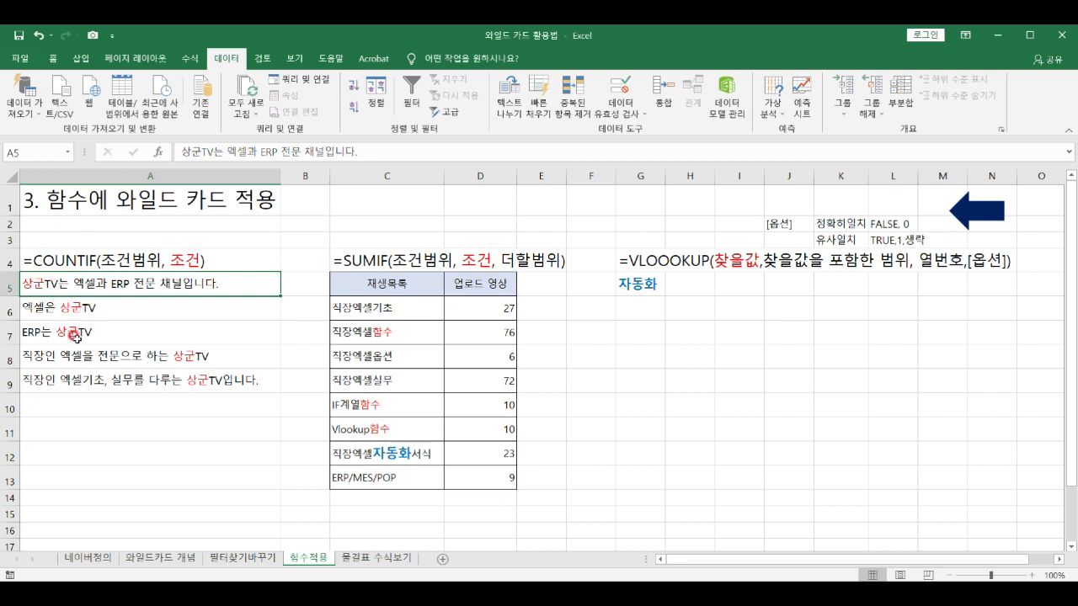
Count the sentences in A5:A9 that contain 상군 by entering =COUNTIF(A5:A9,"*상군*") in B5.
click(301, 284)
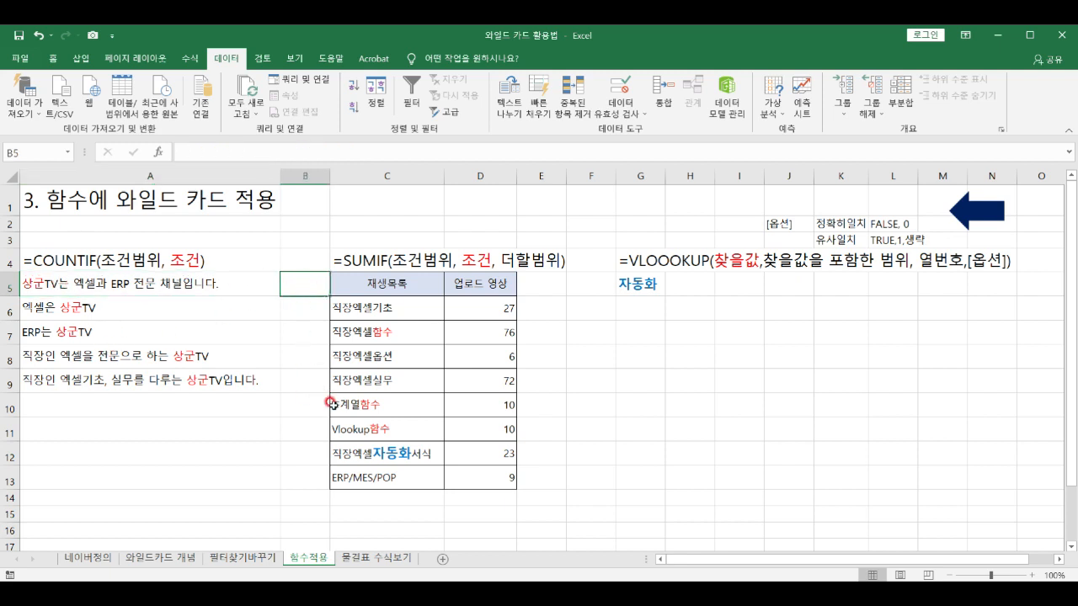
text(=cou)
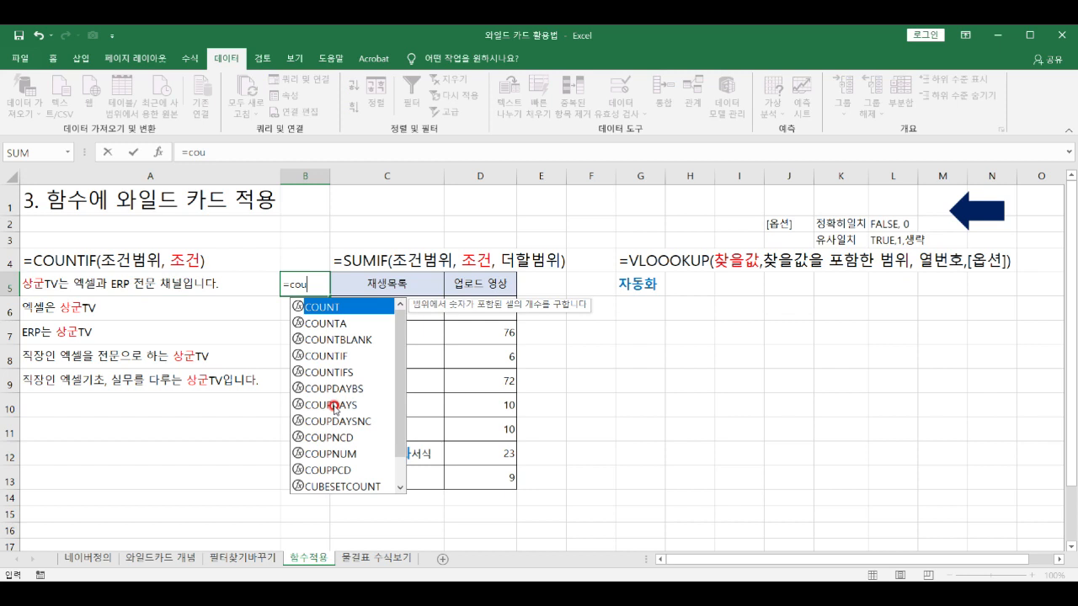
double_click(335, 357)
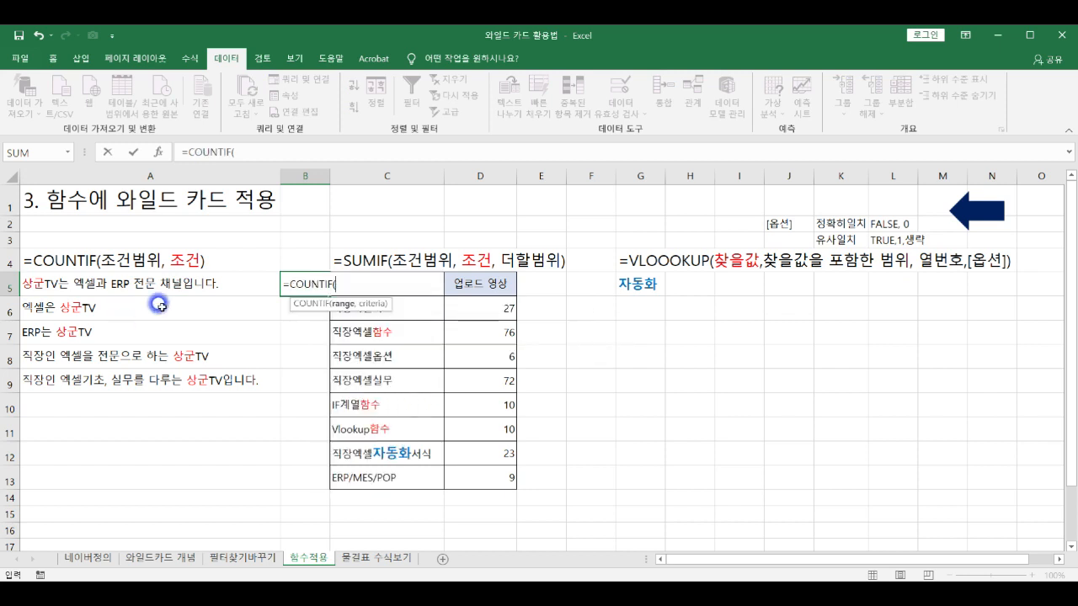
drag(121, 281, 121, 379)
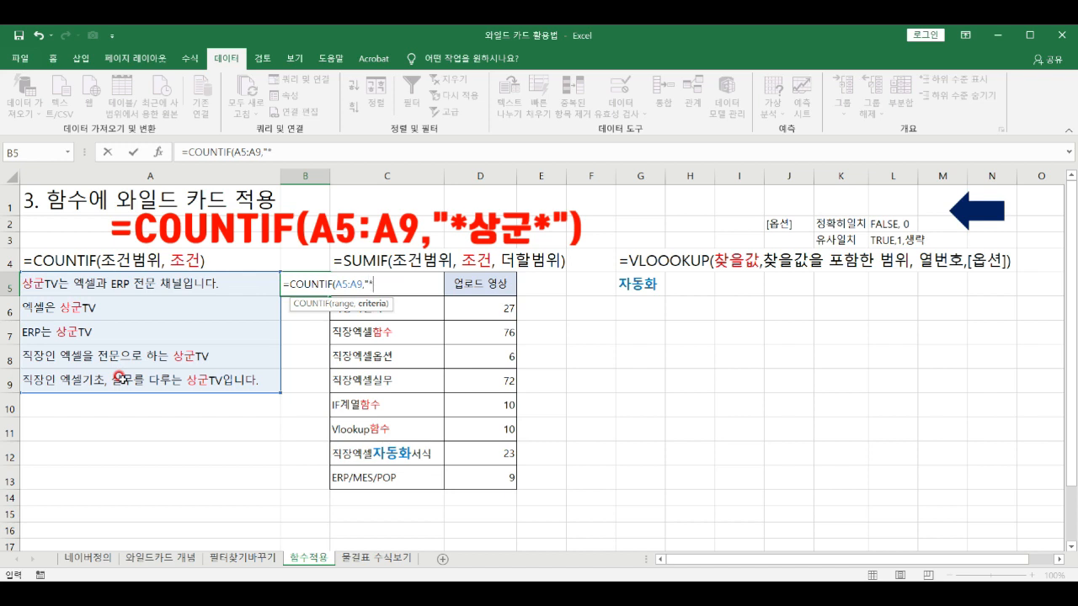
text(상군*"))
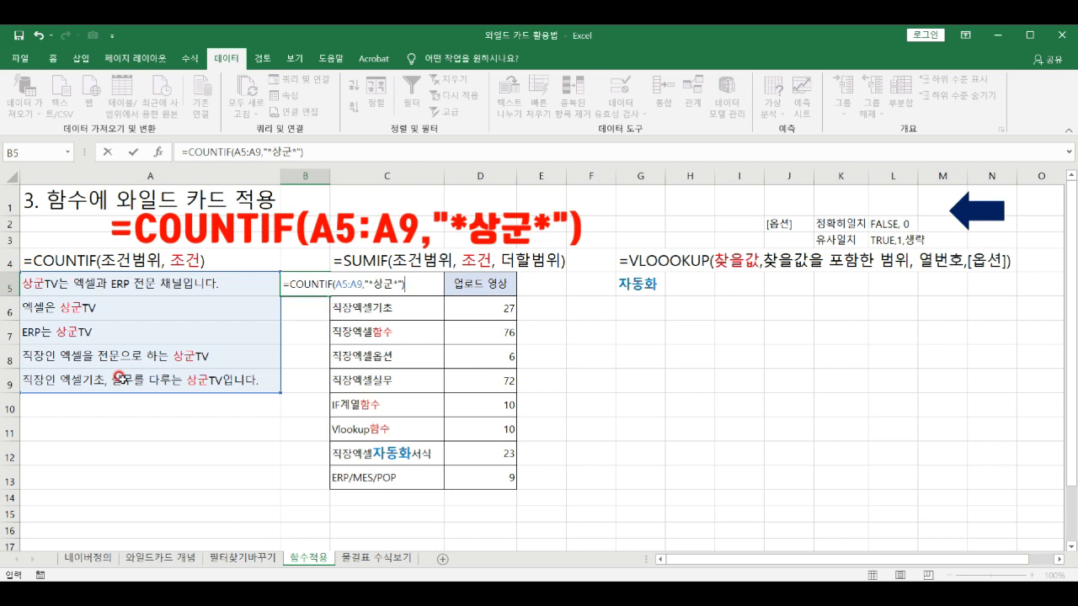
key(Return)
key(Up)
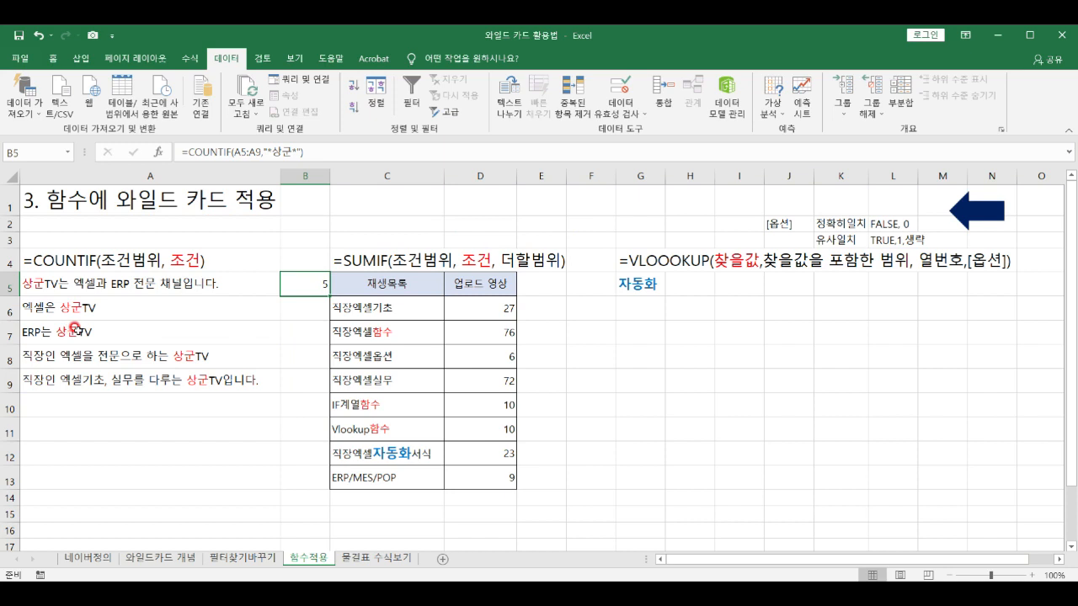
click(41, 280)
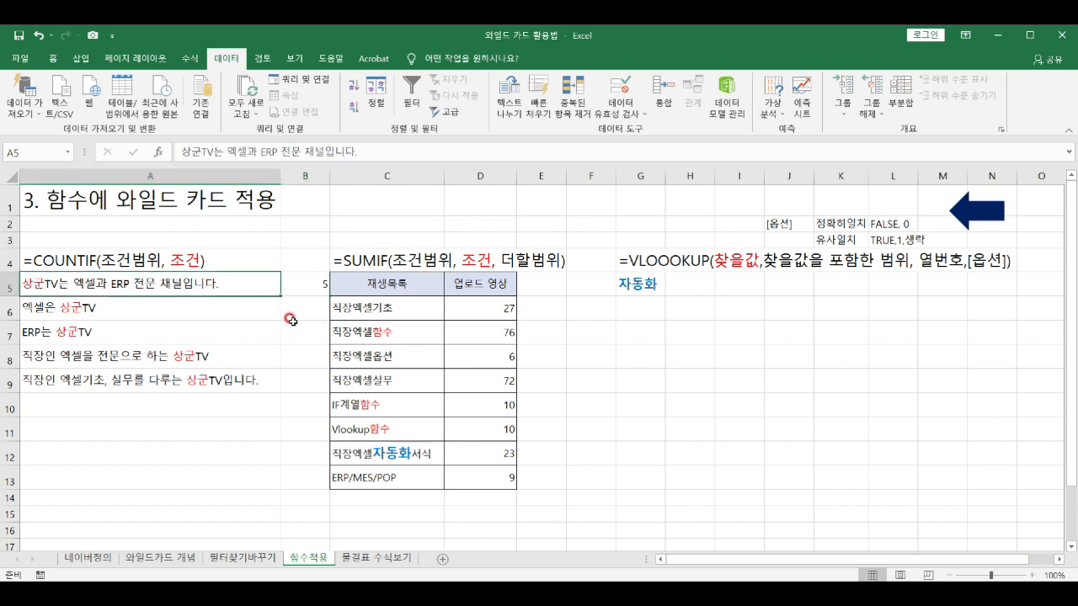
click(62, 266)
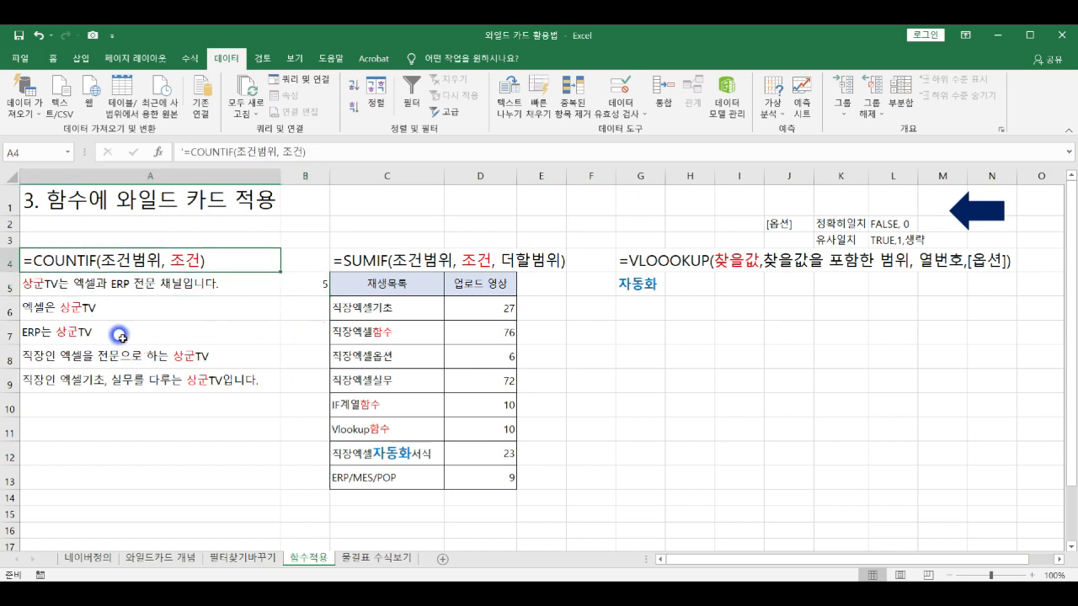
click(286, 284)
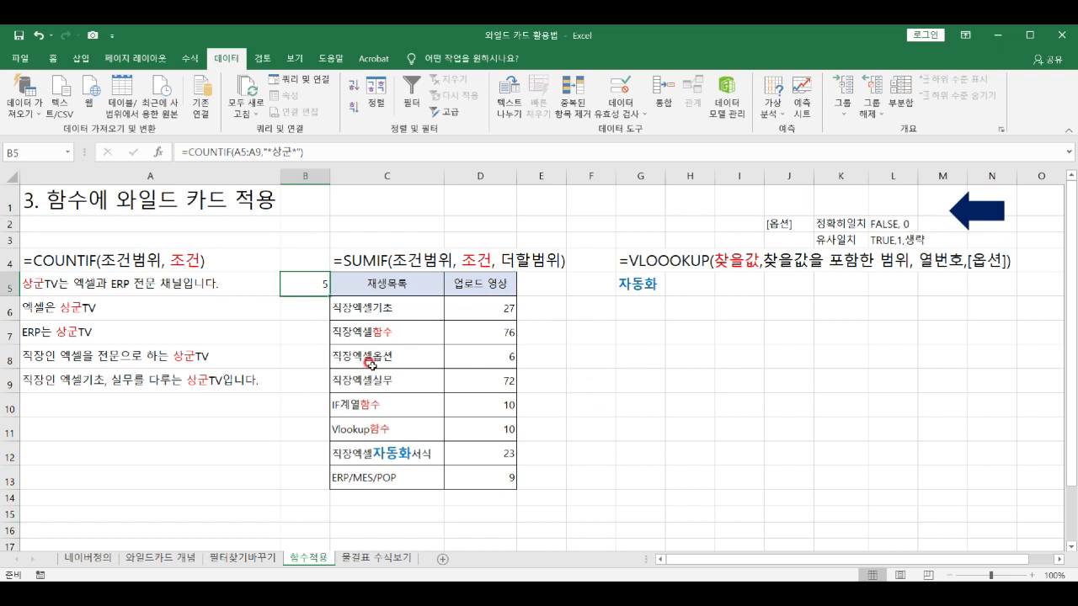
Examine the playlist names in C6:C13 that end in 함수 and select their upload counts in D7, D10 and D11.
drag(368, 309, 402, 486)
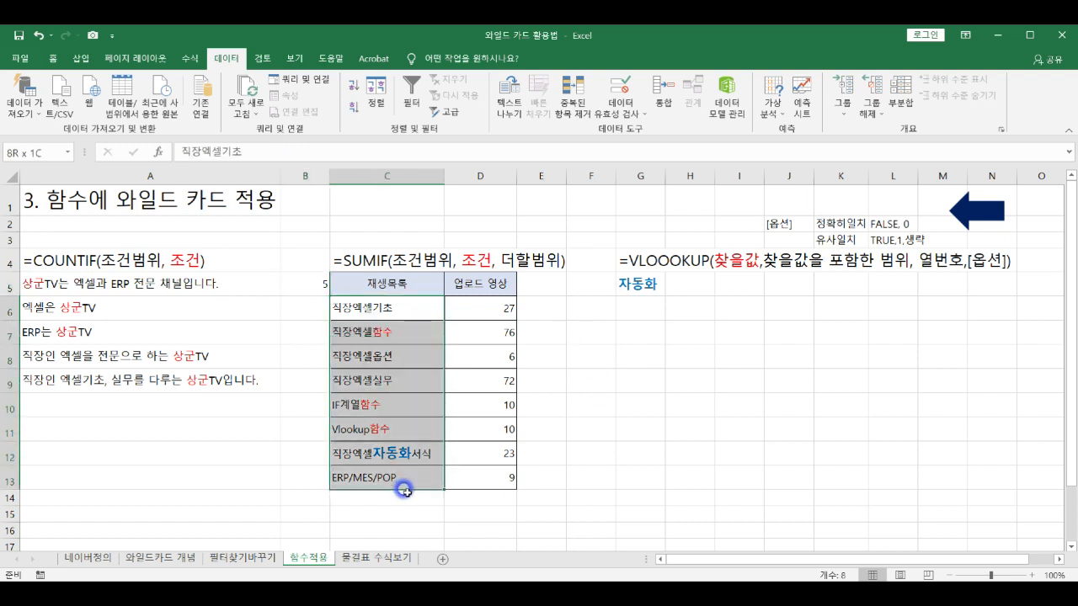
click(383, 337)
click(371, 404)
click(379, 429)
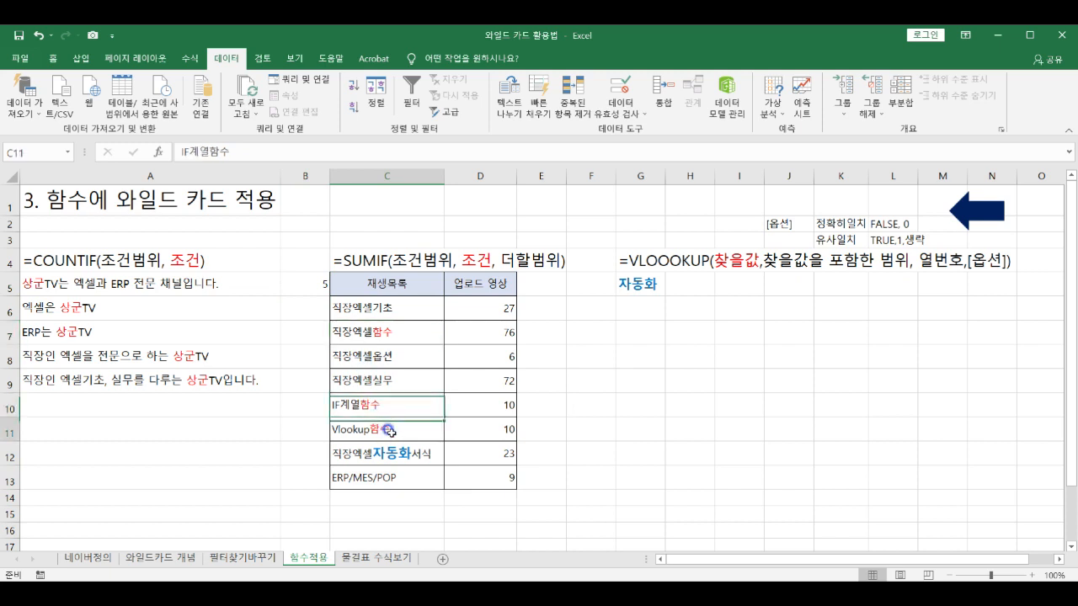
click(387, 356)
click(362, 405)
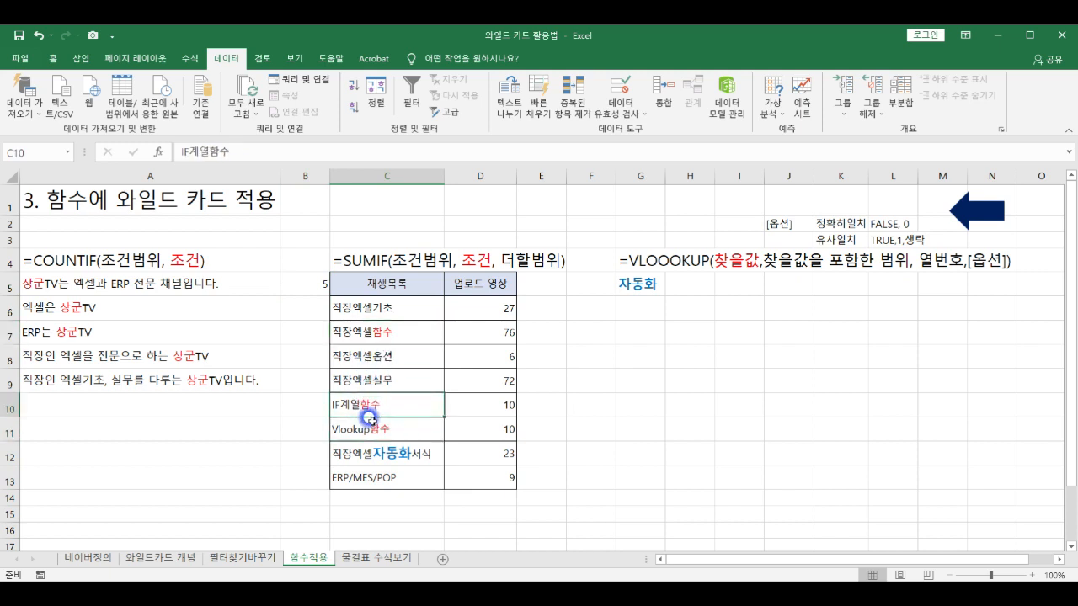
ctrl+click(373, 429)
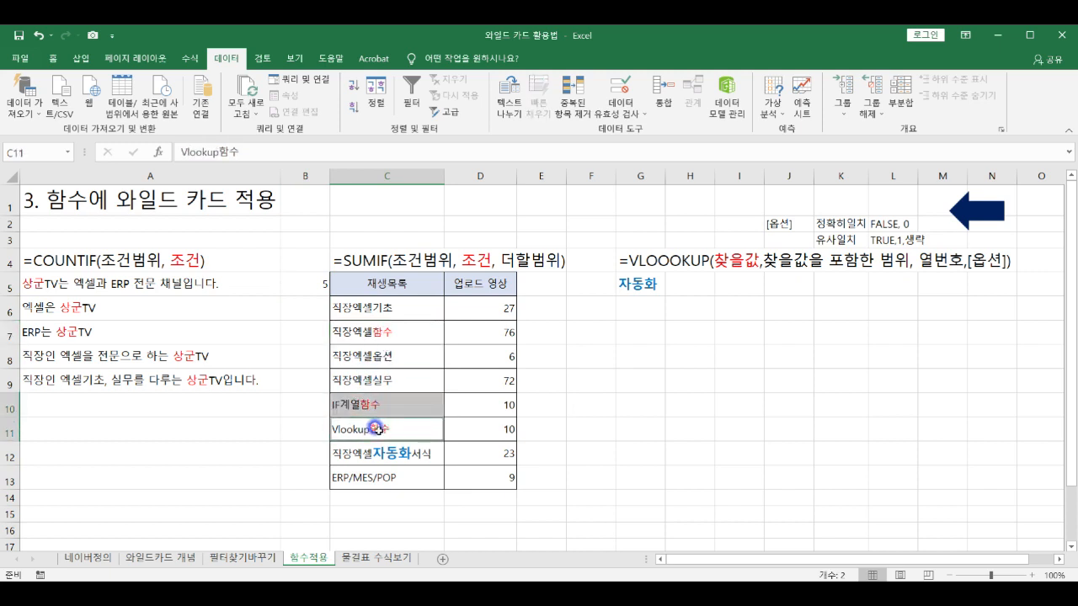
click(495, 332)
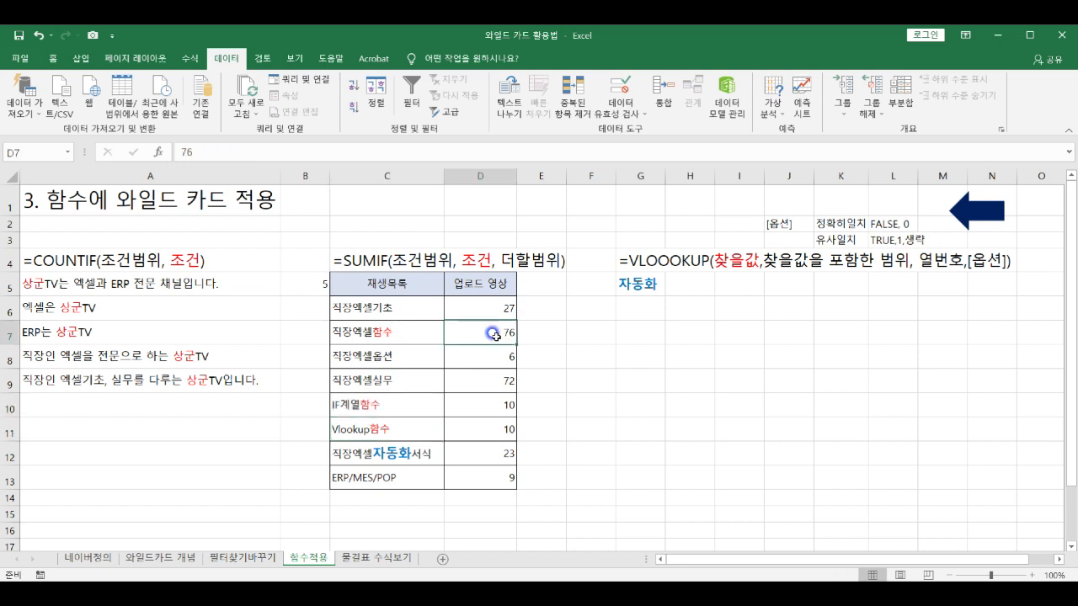
ctrl+click(495, 409)
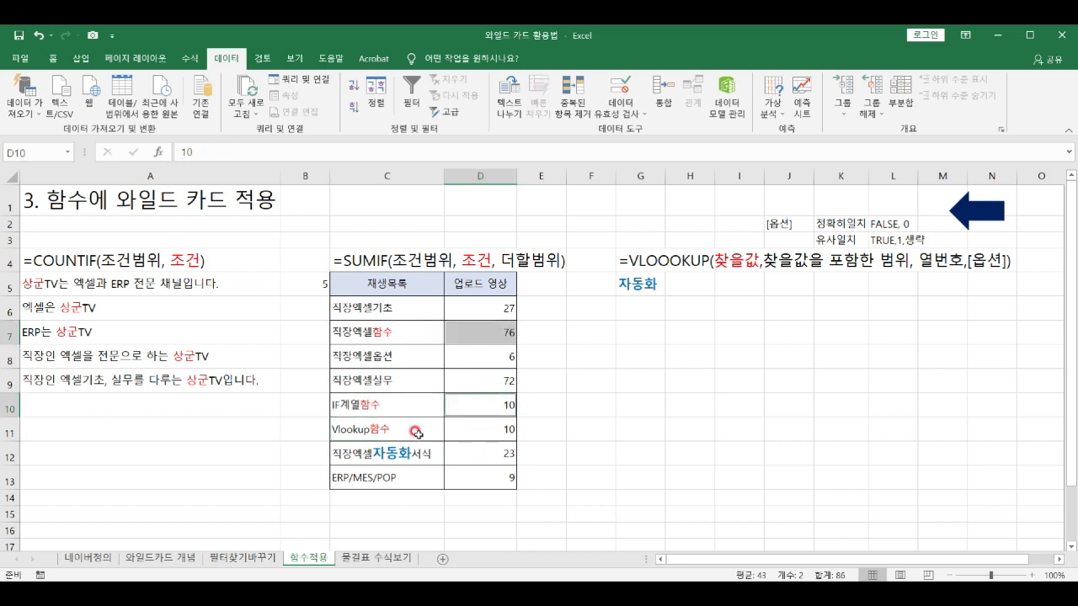
ctrl+click(494, 428)
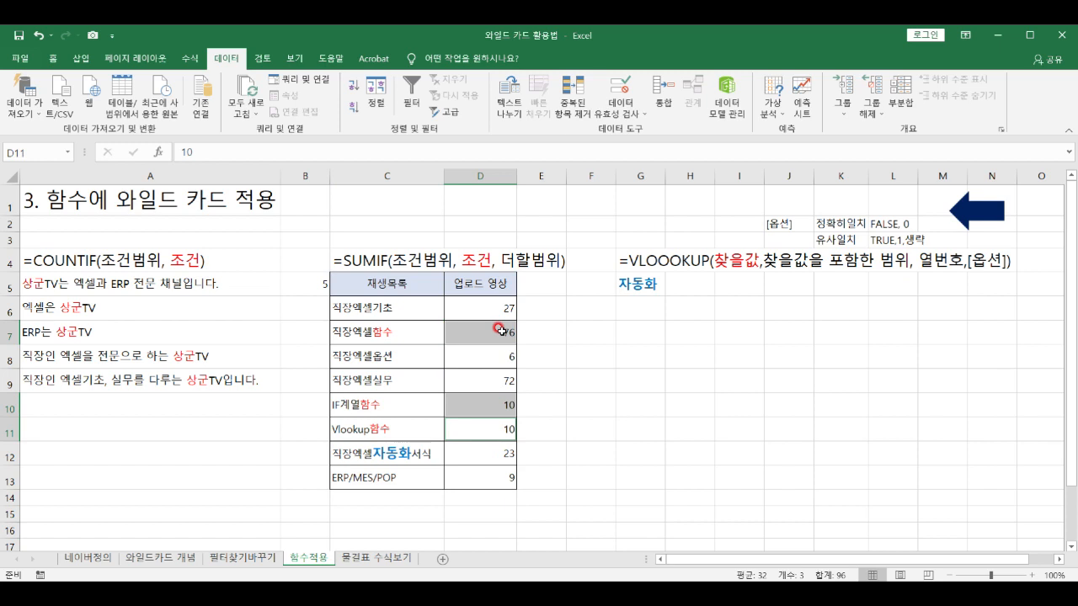
Sum the uploads of playlists ending in 함수 by entering =SUMIF(C6:C13,"*함수",D6:D13) in F6.
click(576, 348)
click(573, 308)
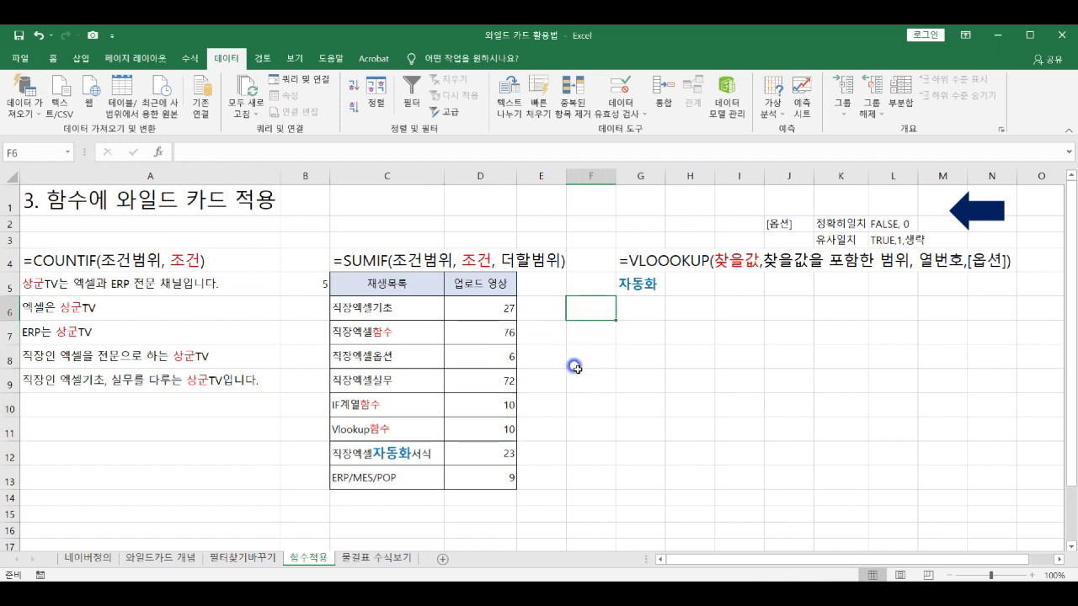
text(=)
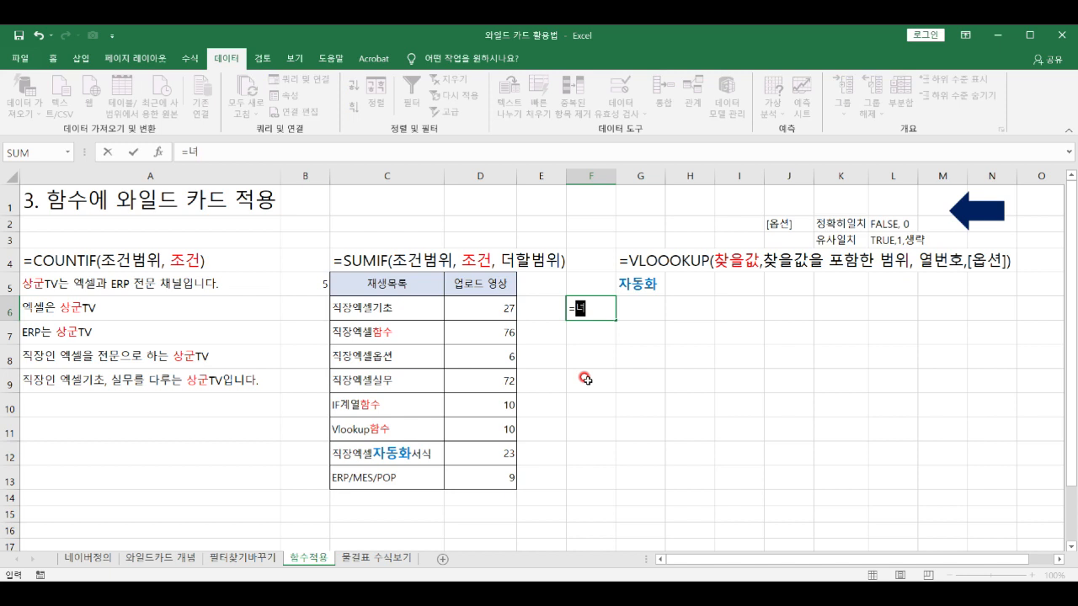
text(sum)
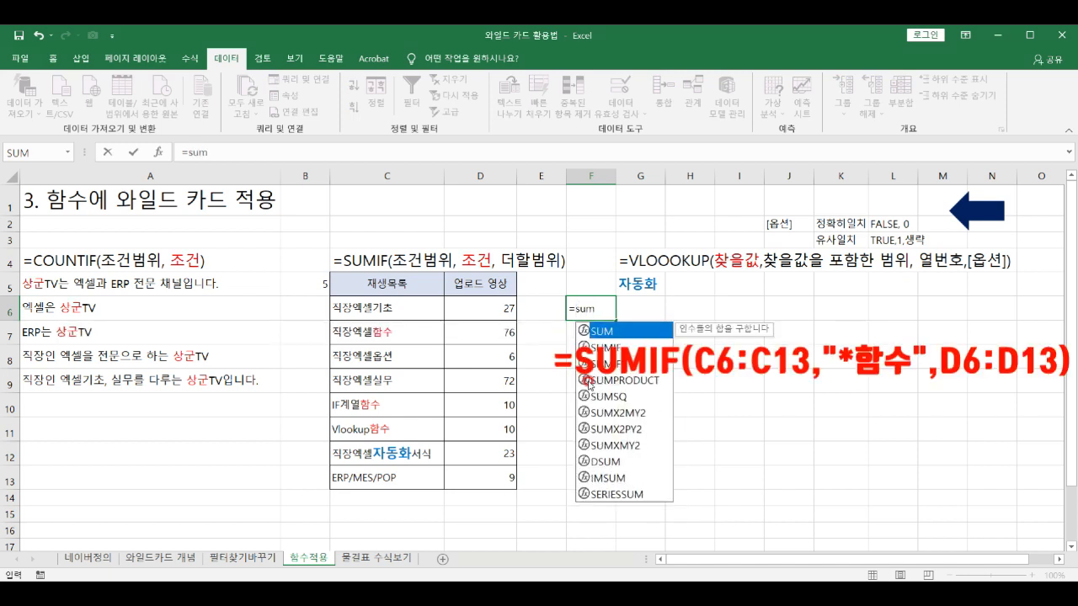
double_click(606, 347)
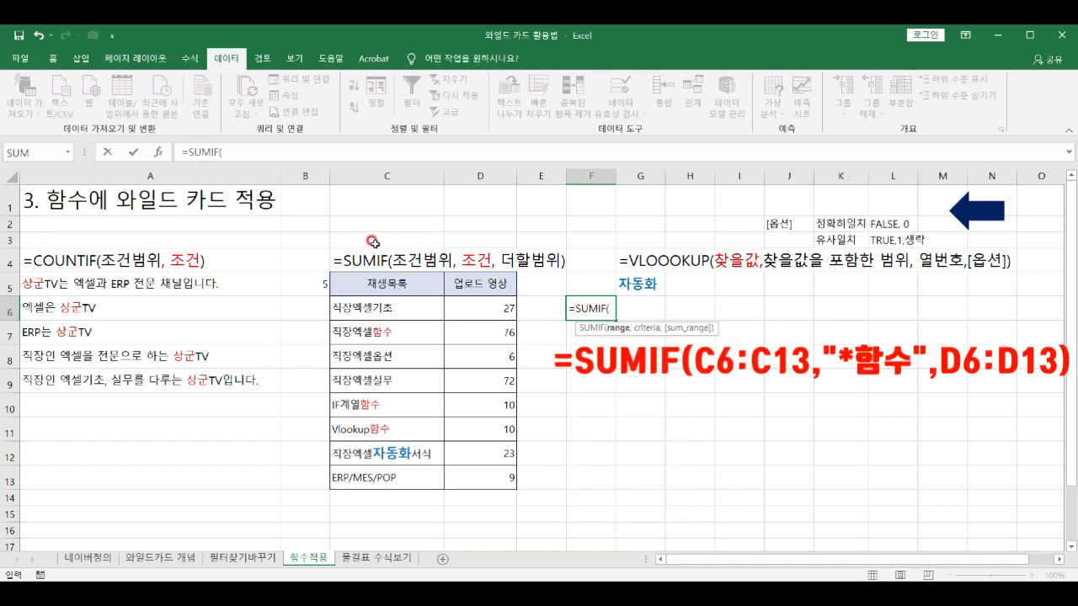
drag(358, 310, 365, 473)
text(,)
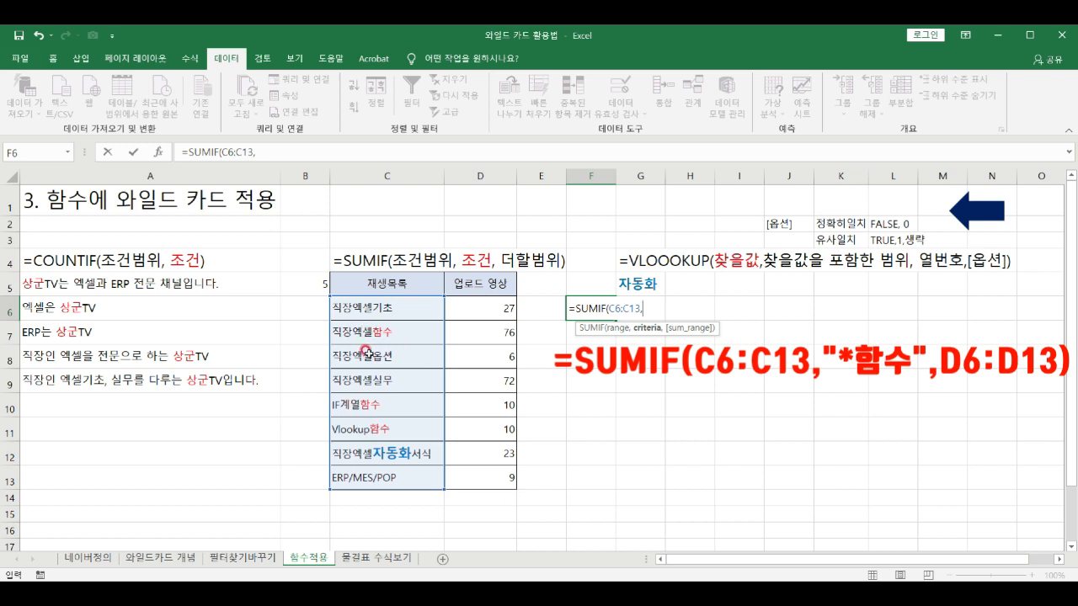
text(*함수)
text(,)
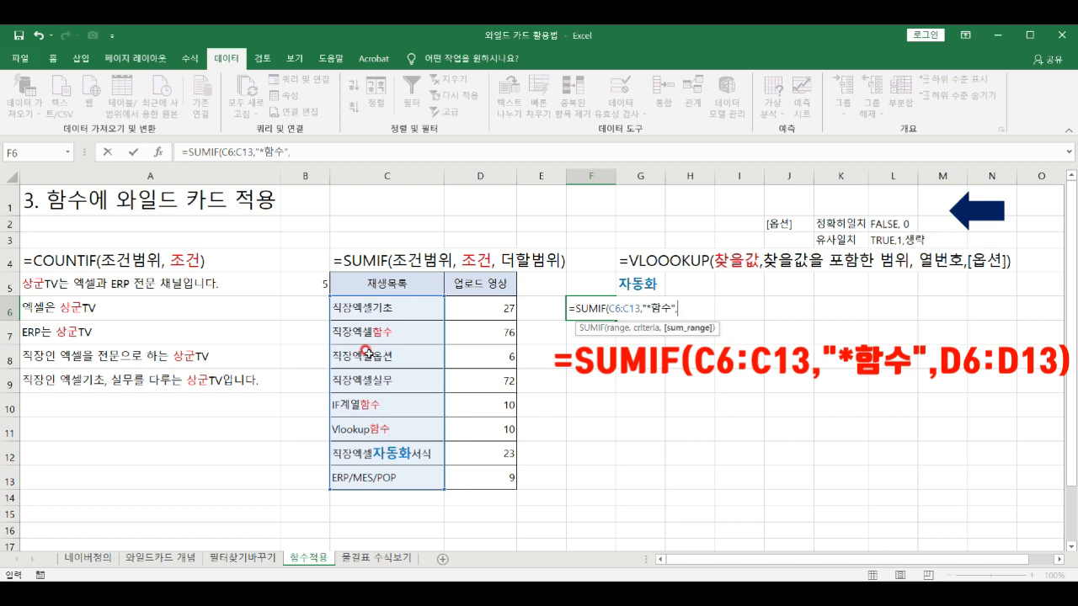
click(470, 314)
drag(470, 313, 467, 477)
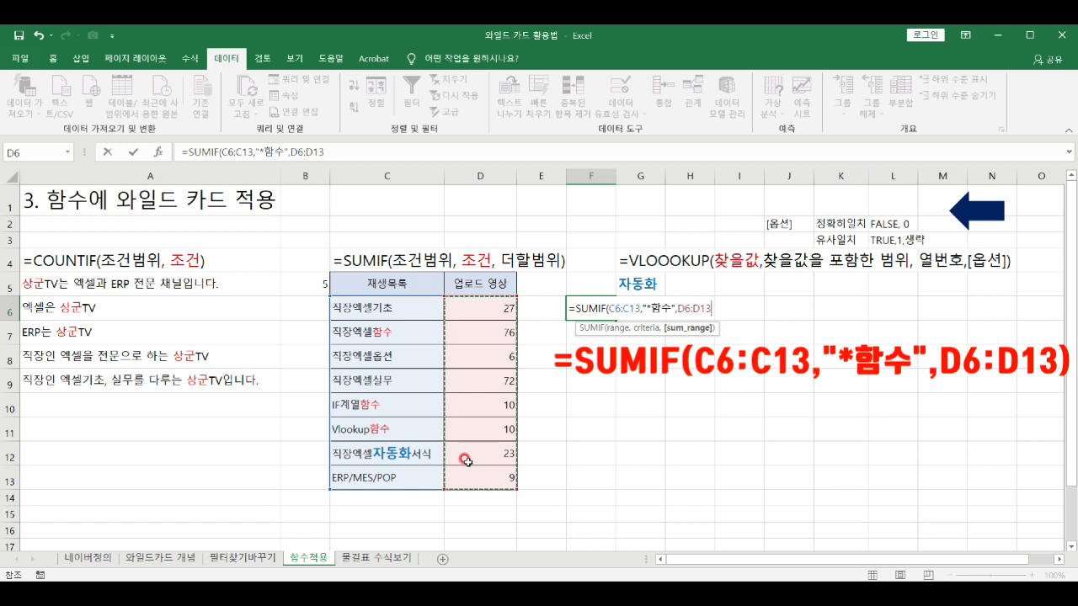
text())
key(ctrl+Return)
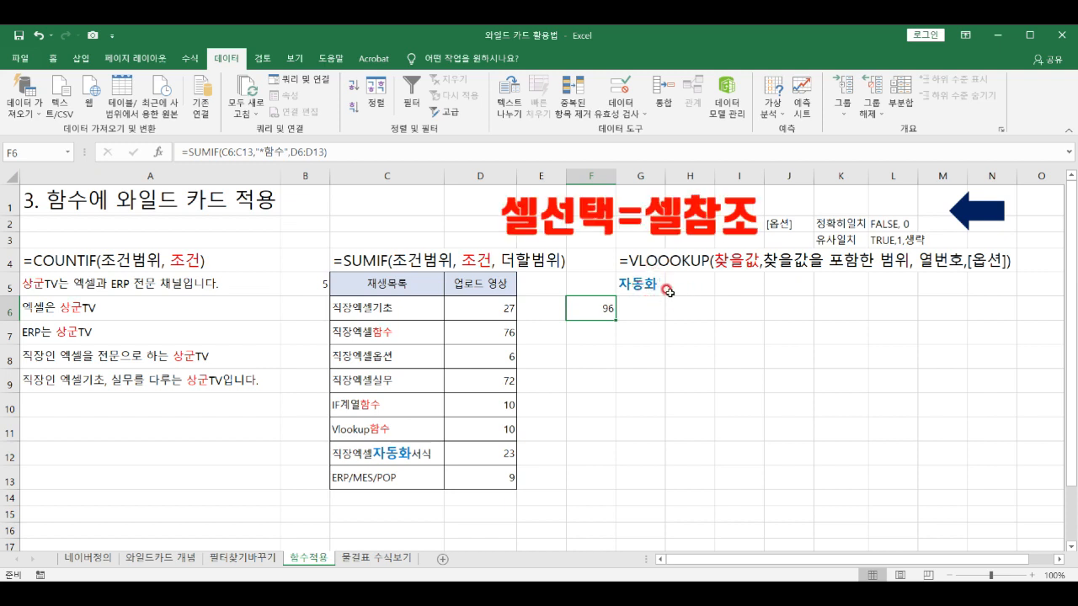
Compare the search word 자동화 in G5 with the playlist names in C6:C13 and locate its upload count.
drag(376, 310, 404, 475)
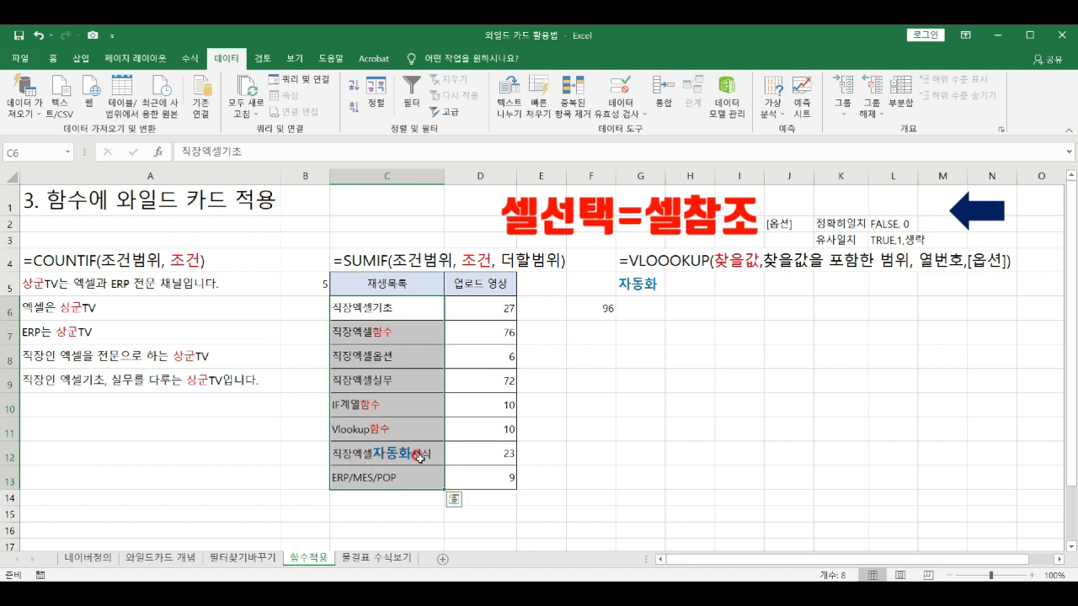
click(630, 286)
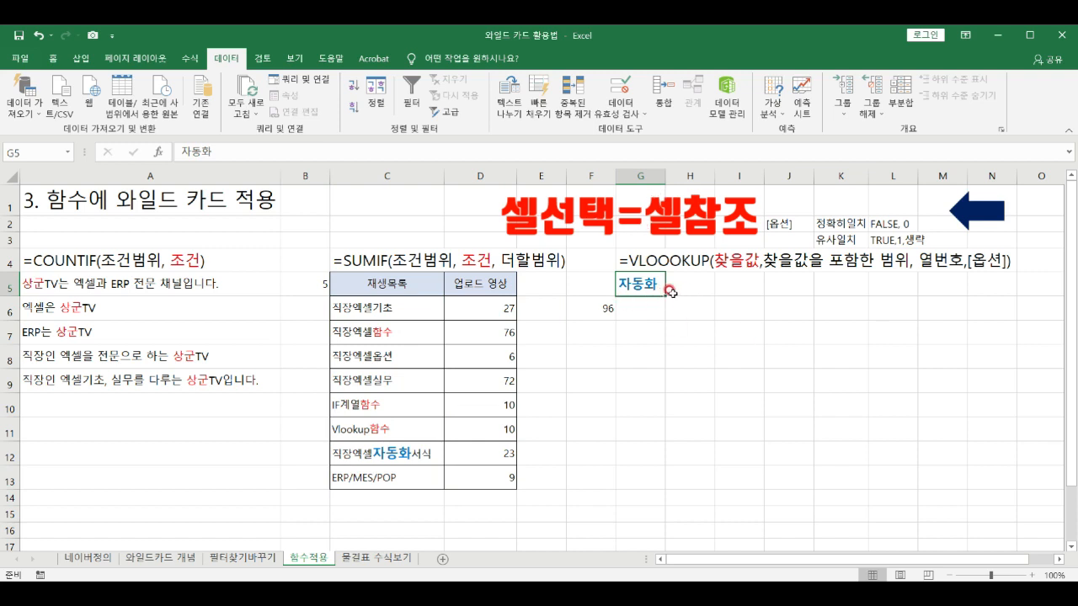
click(500, 450)
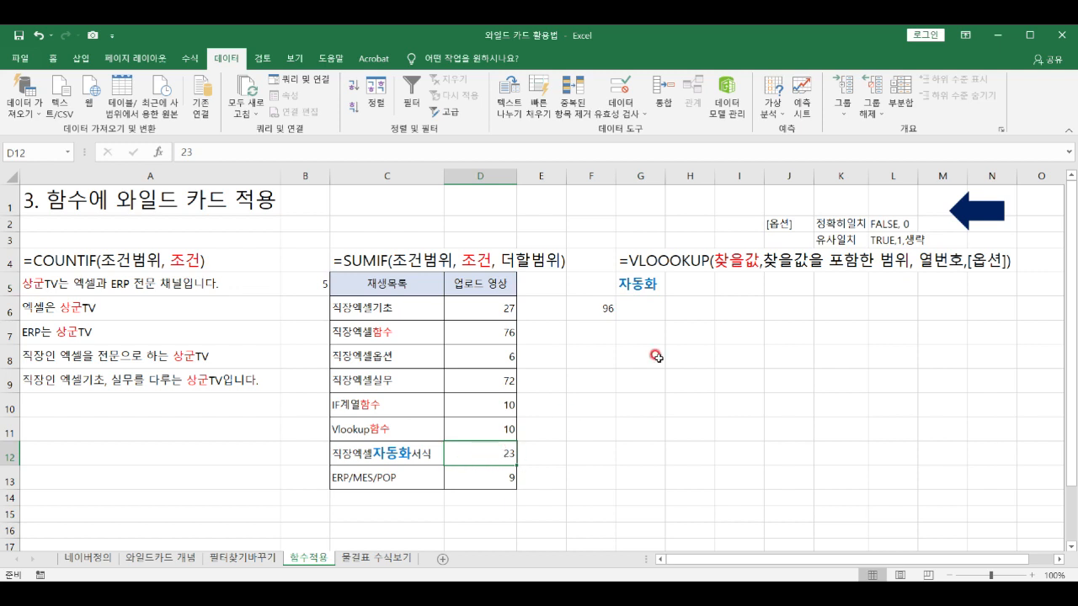
Look up the upload count for the partial name in G5 by entering =VLOOKUP("*"&G5&"*",C6:D13,2,0) in H5.
click(690, 286)
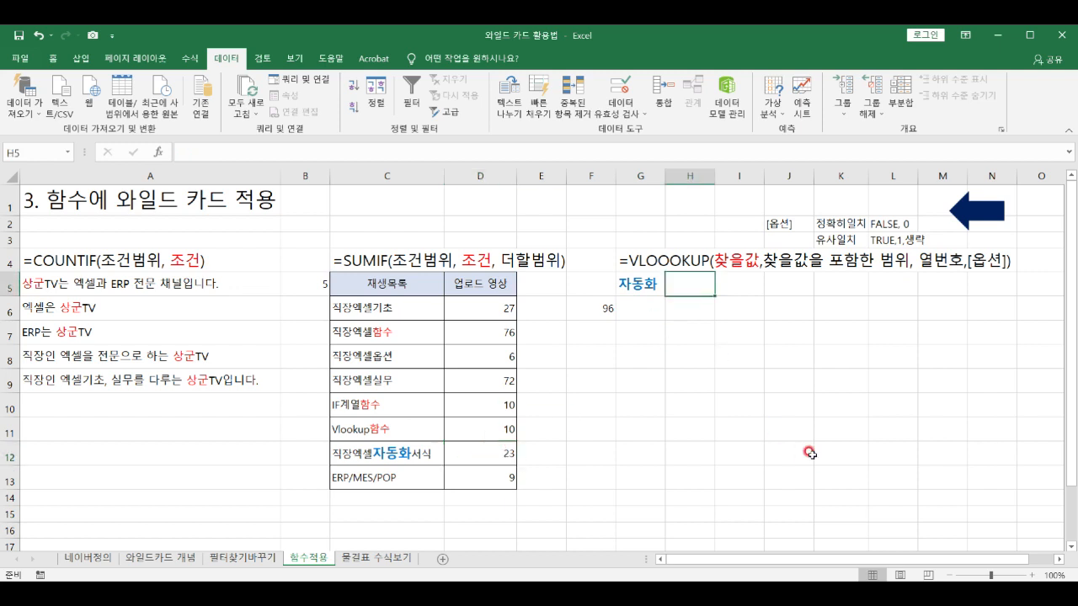
text(=)
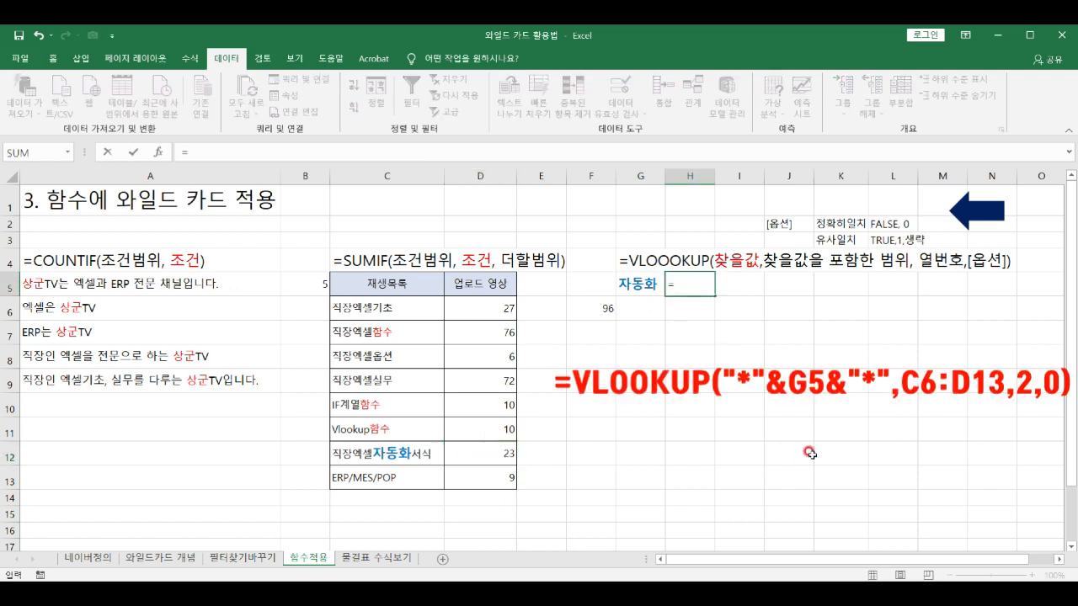
text(vl)
double_click(720, 308)
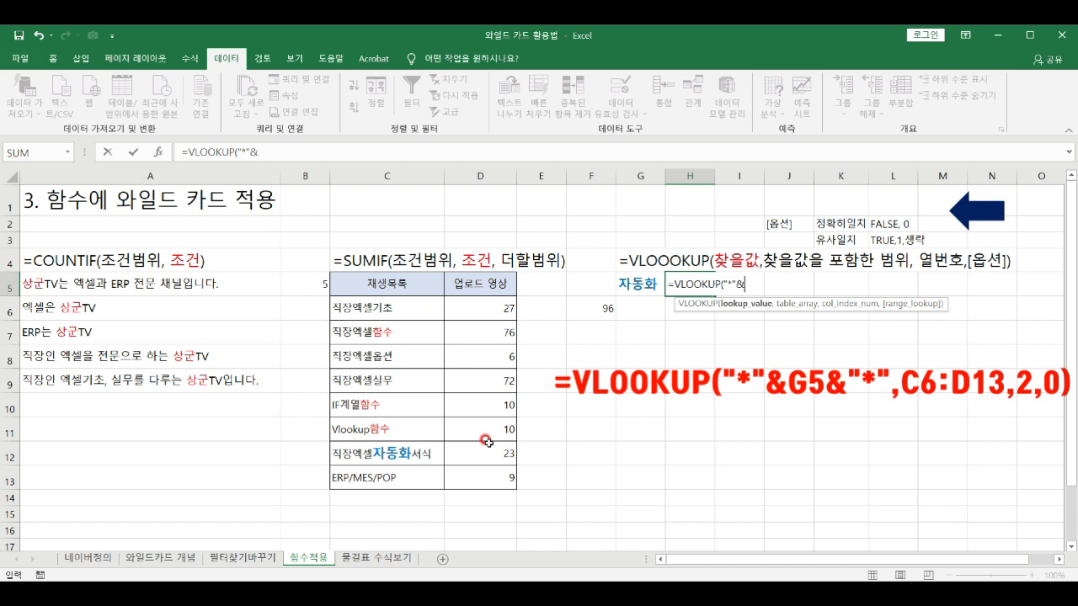
click(624, 286)
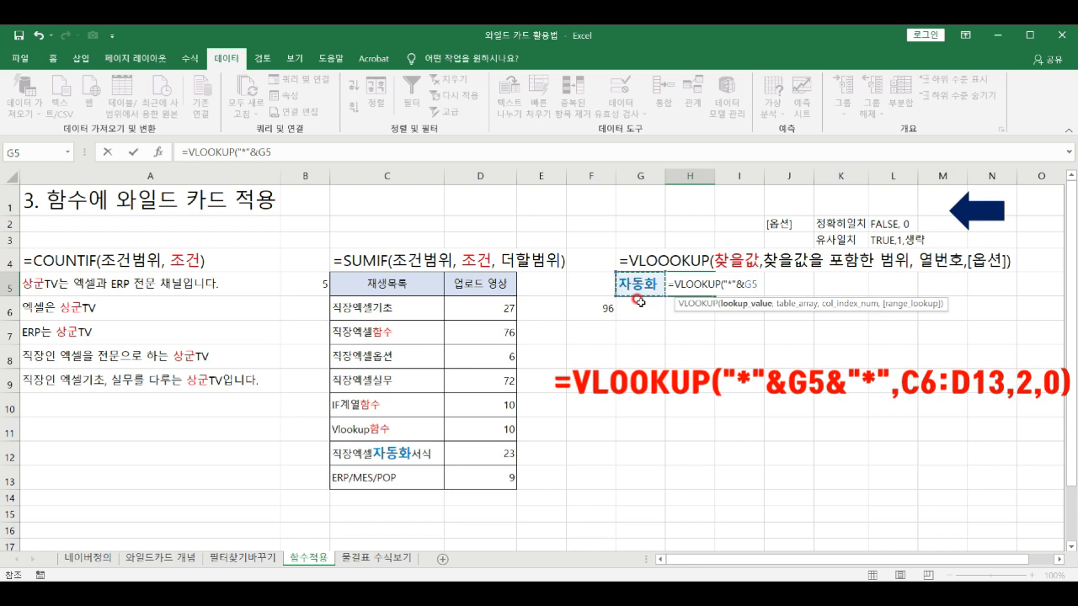
text(&"*)
text(,)
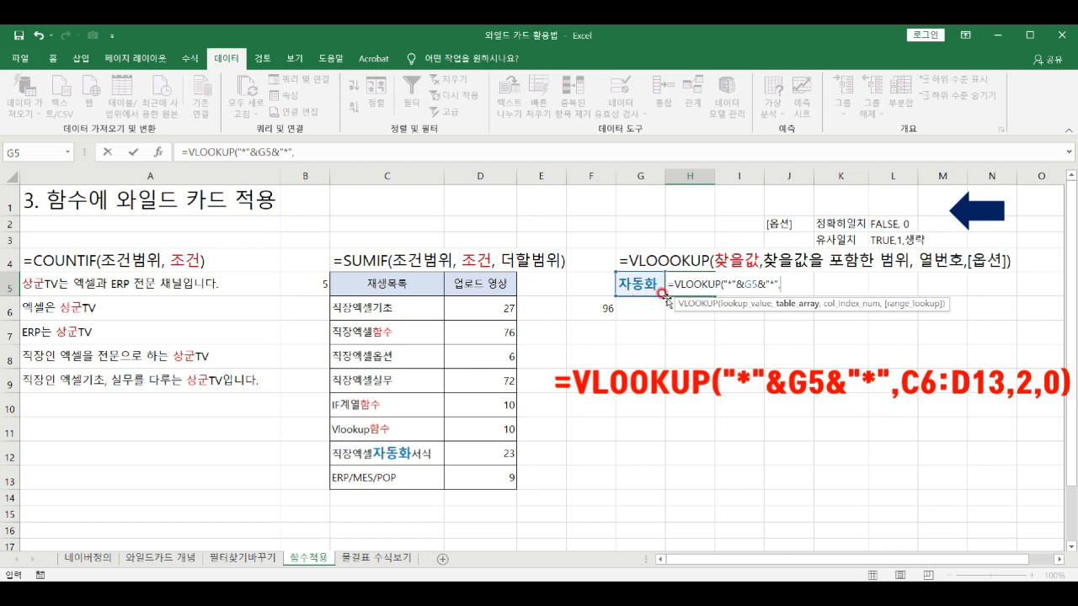
drag(360, 308, 446, 478)
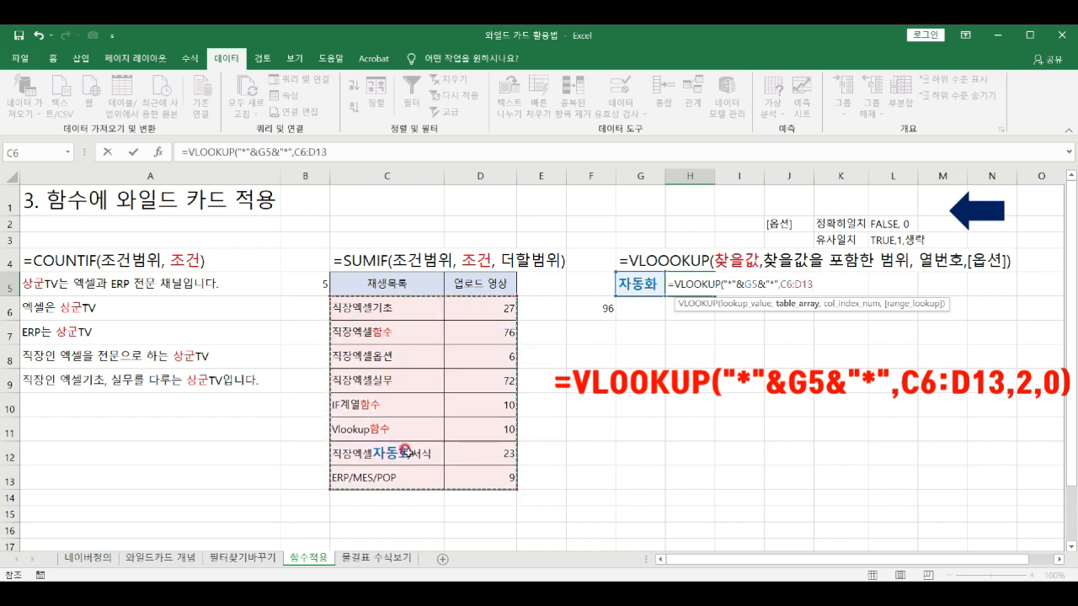
text(,)
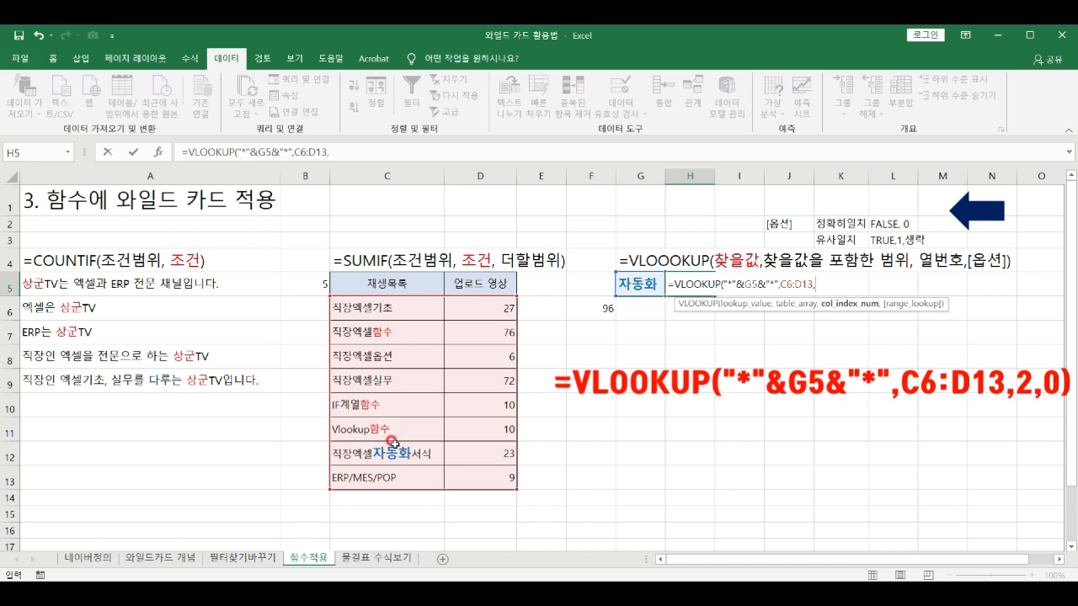
text(,2,)
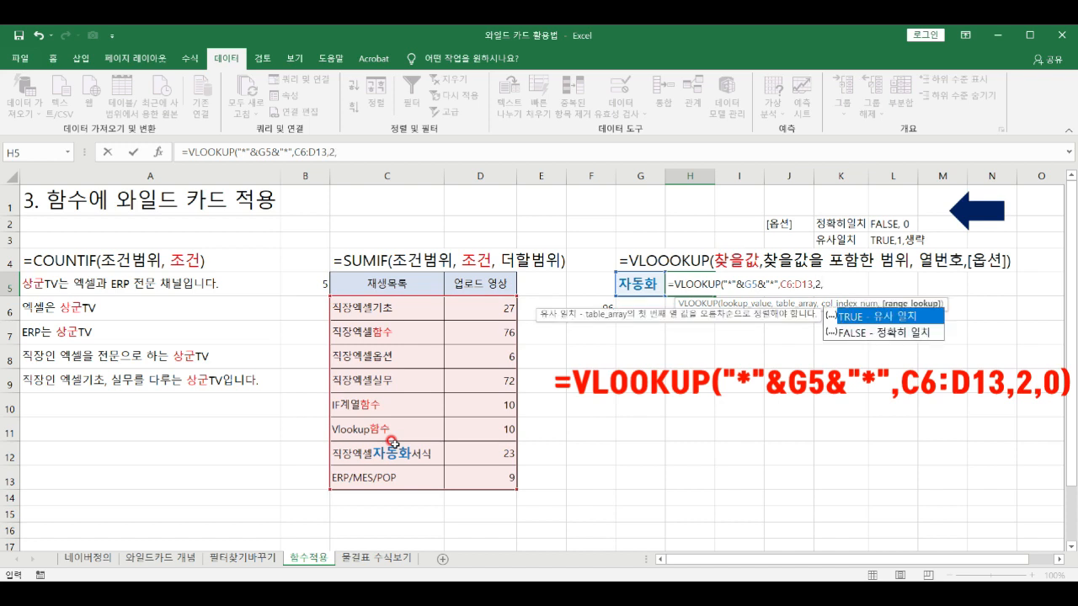
text(0))
key(Return)
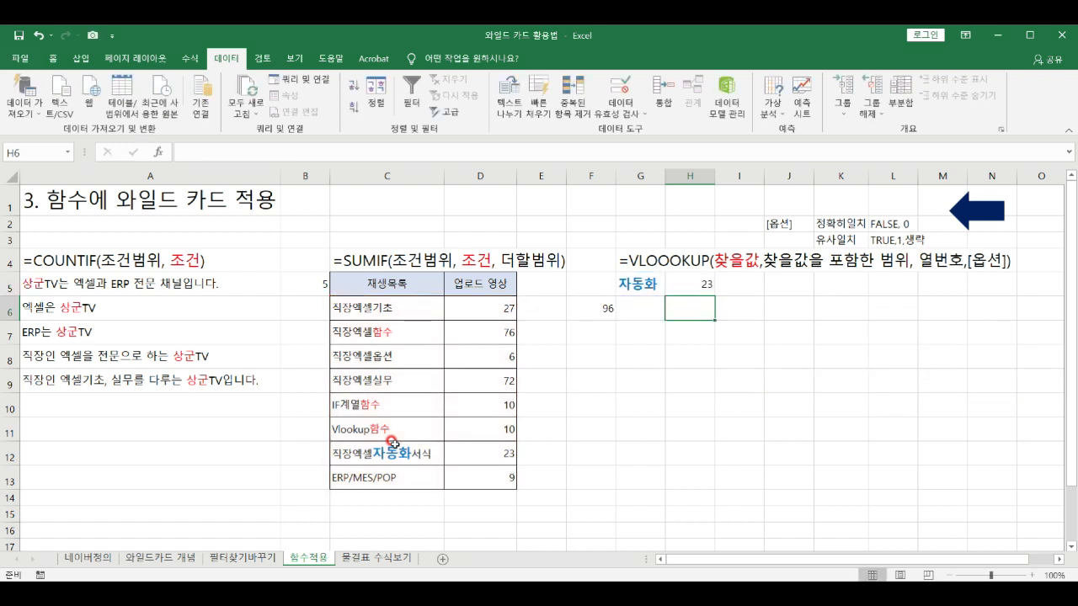
Check the VLOOKUP result in H5 against the upload count in D12 and the search word in G5.
click(504, 453)
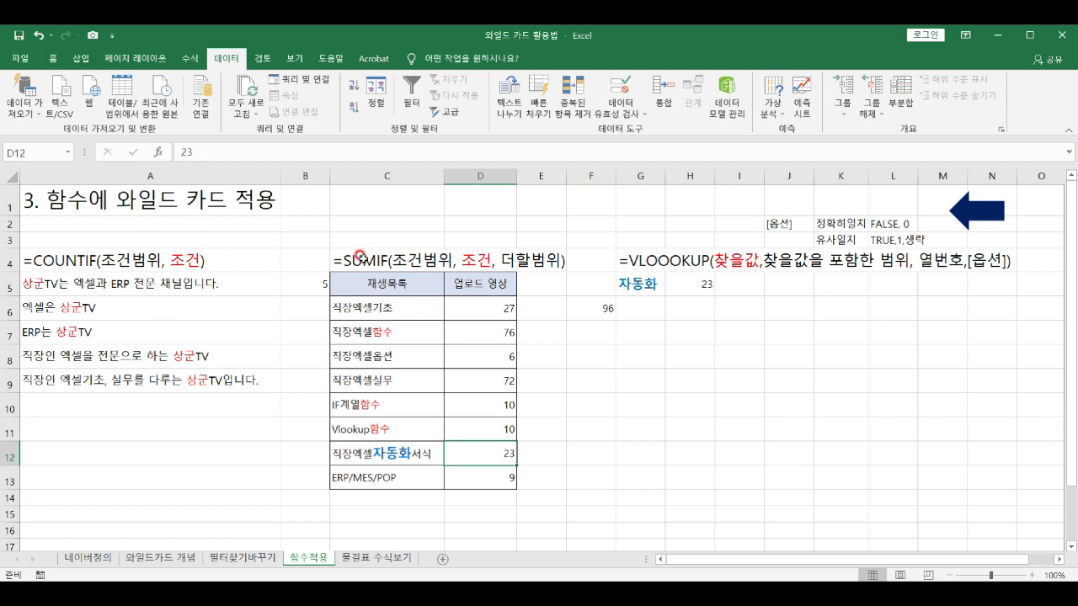
click(673, 284)
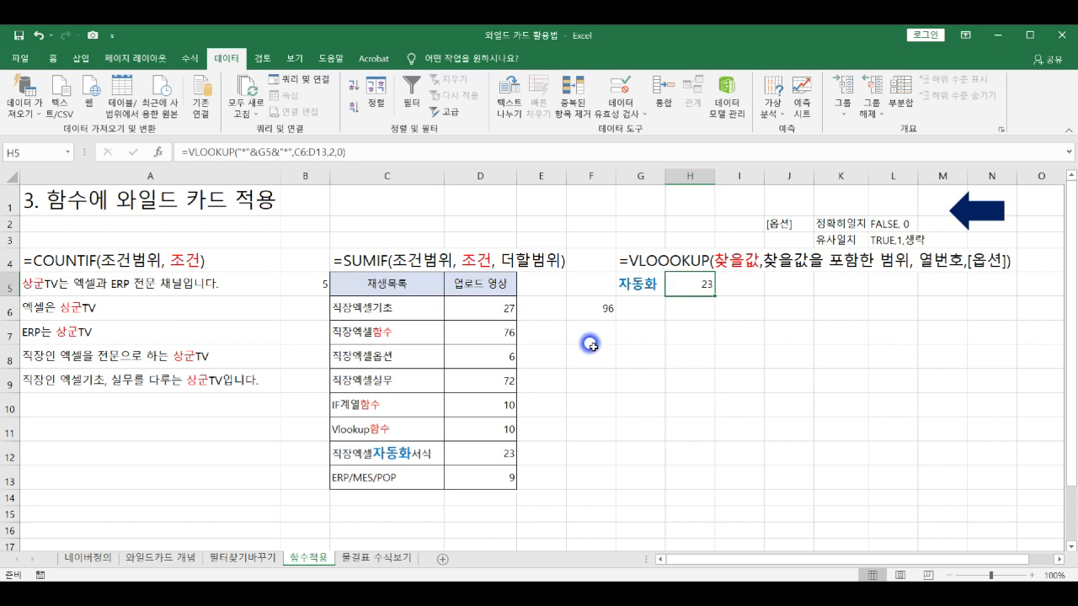
click(629, 294)
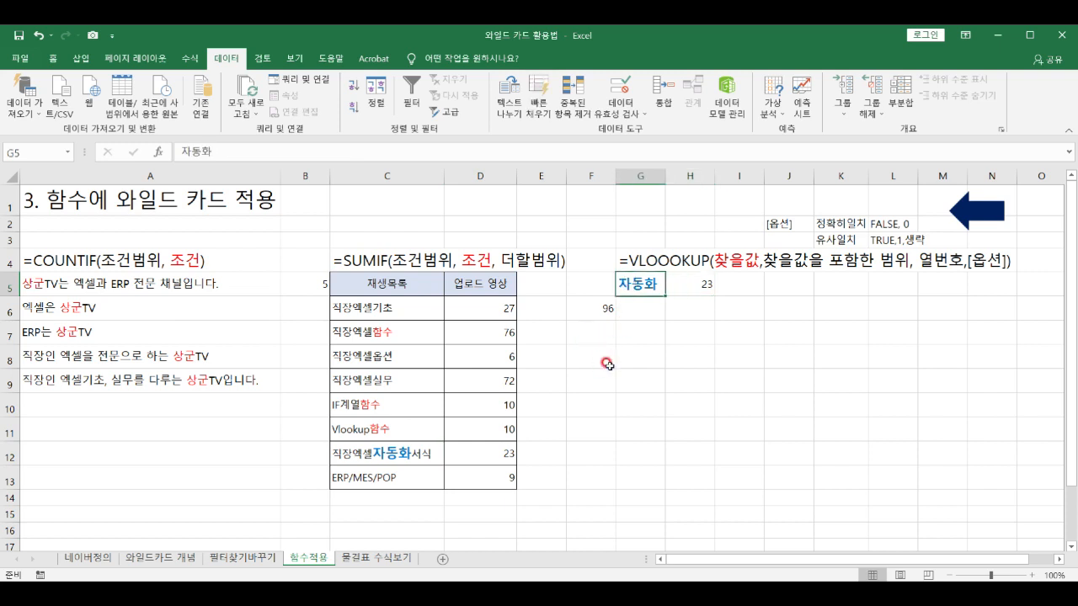